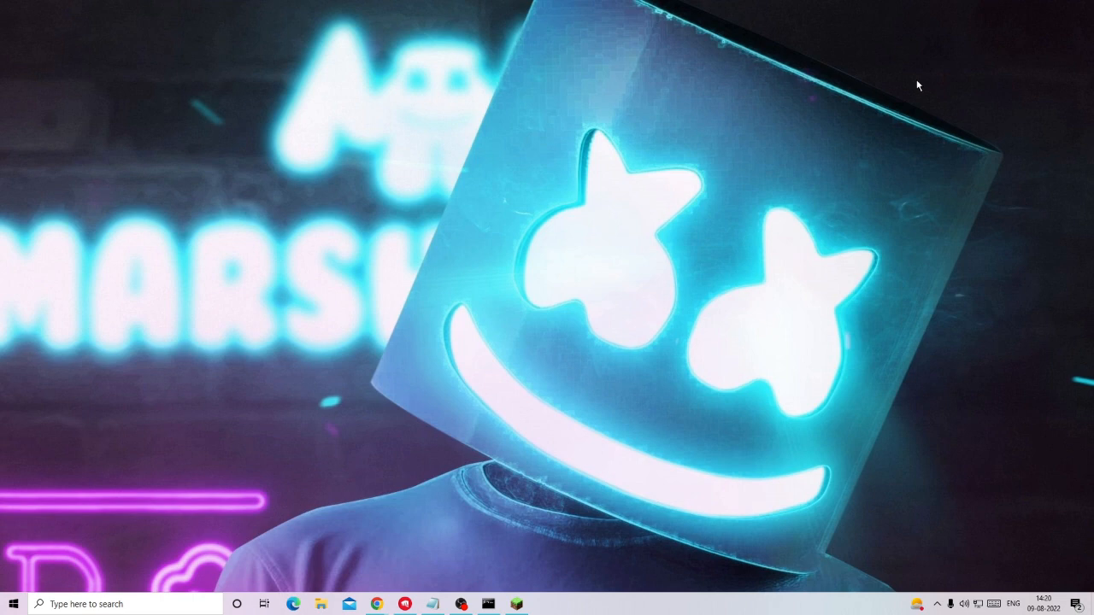
Step: Run the Speedtest, measuring about 49 Mbps download and upload with 12 ms ping
mouse_move(376, 604)
left_click(443, 560)
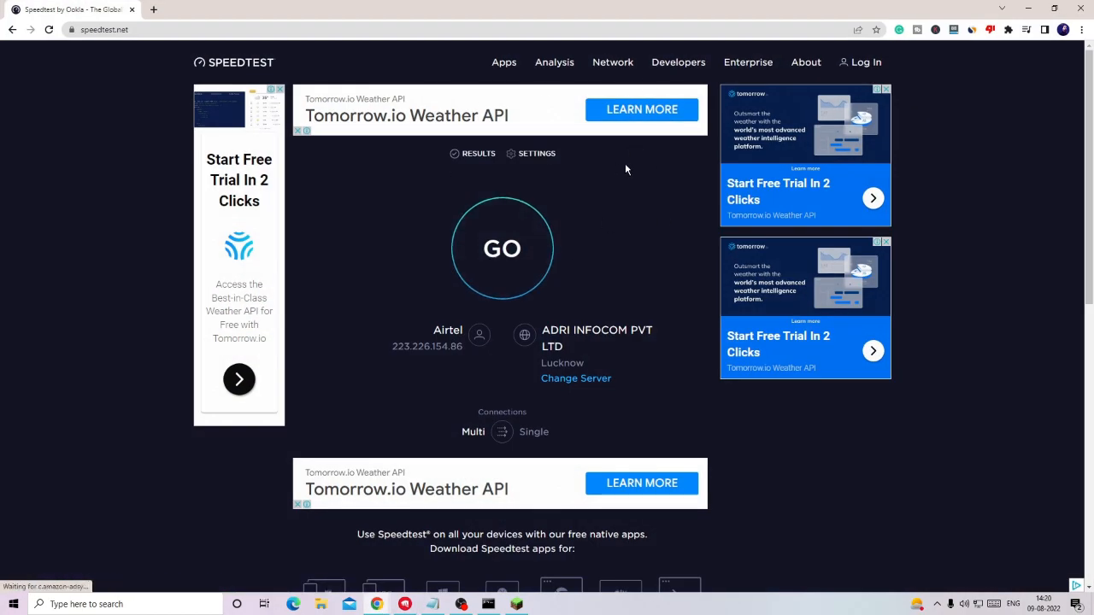
left_click(500, 258)
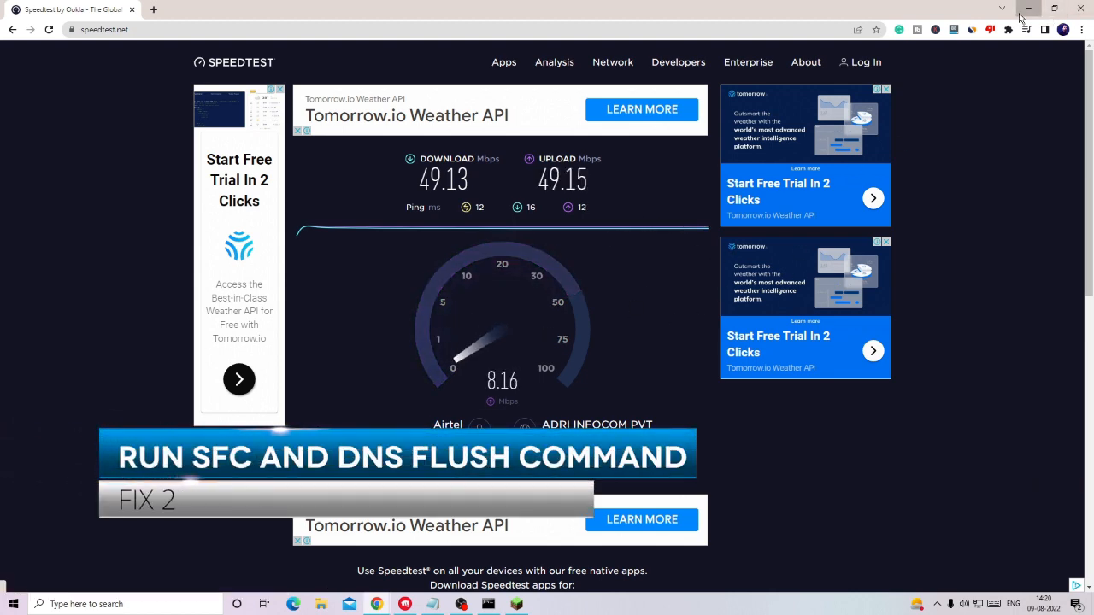
Step: Run sfc /scannow in an administrator Command Prompt after minimizing the browser
left_click(1025, 10)
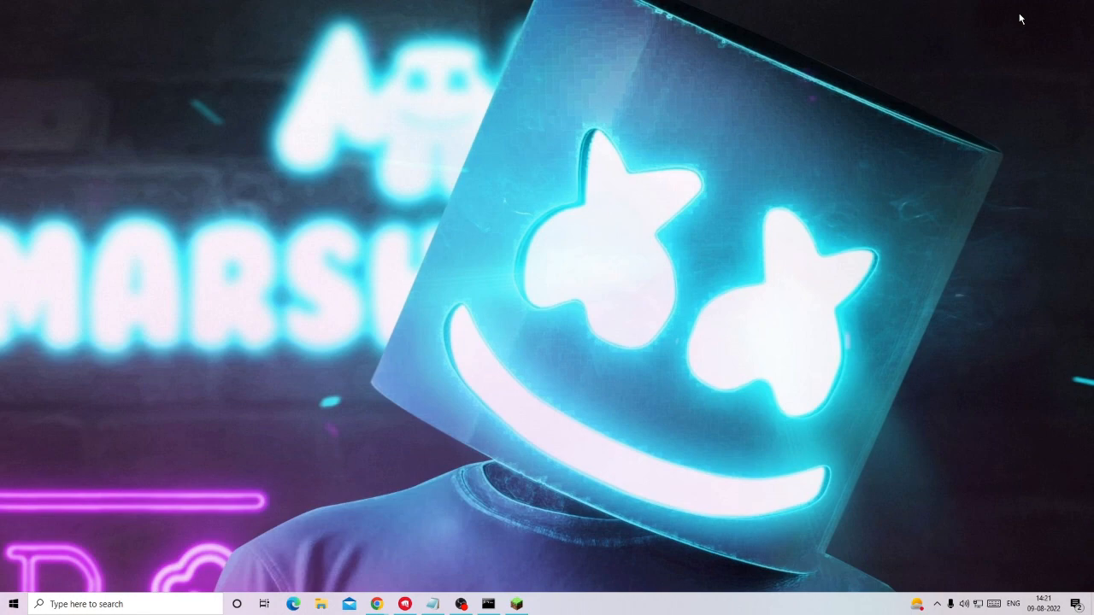
left_click(114, 604)
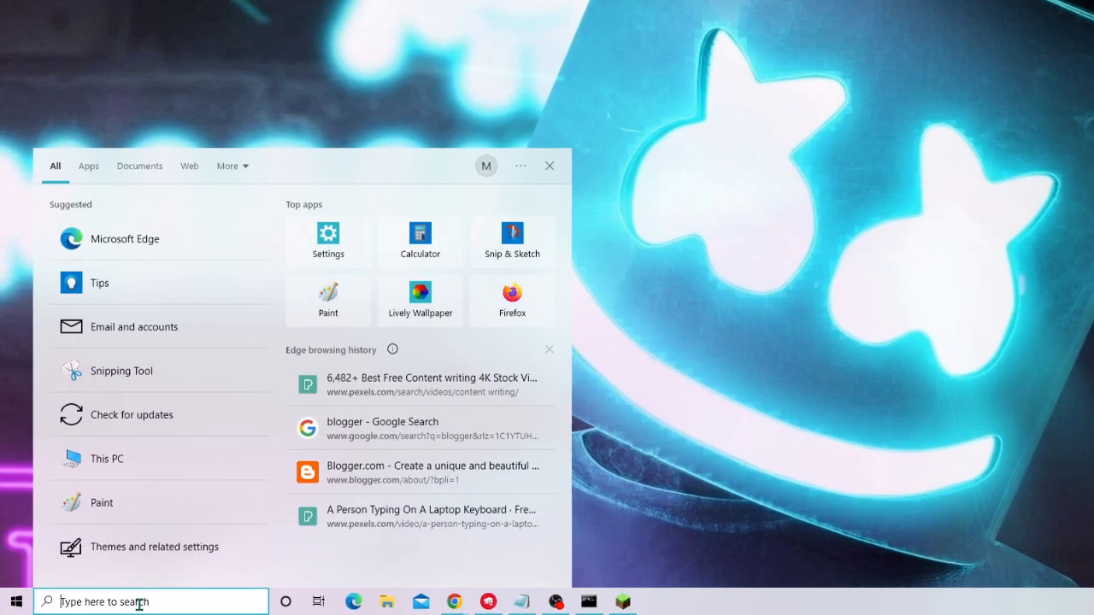
type("cmd")
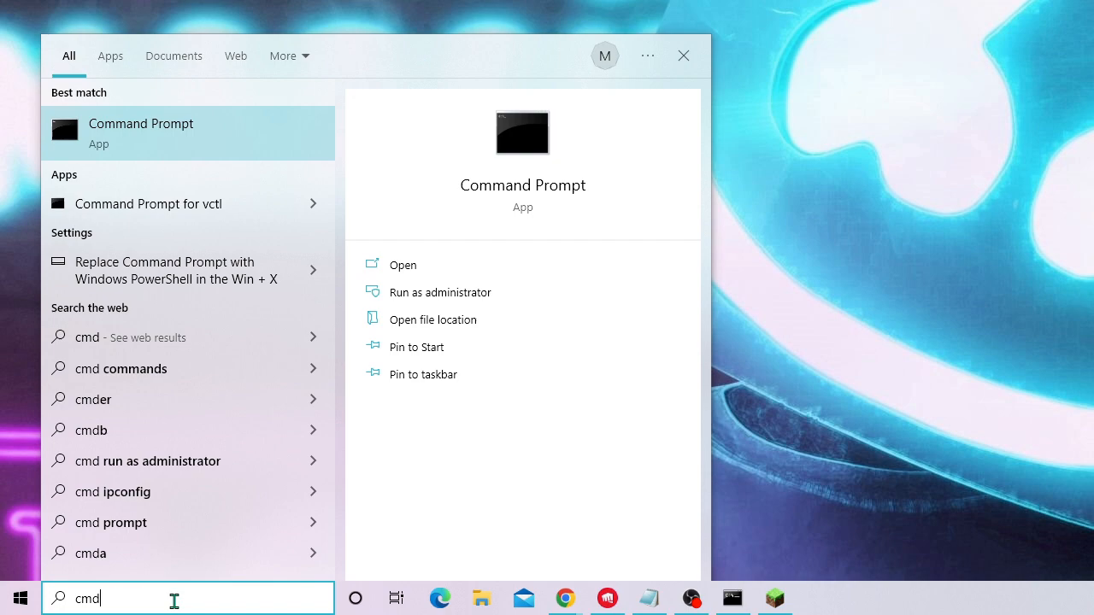
left_click(489, 292)
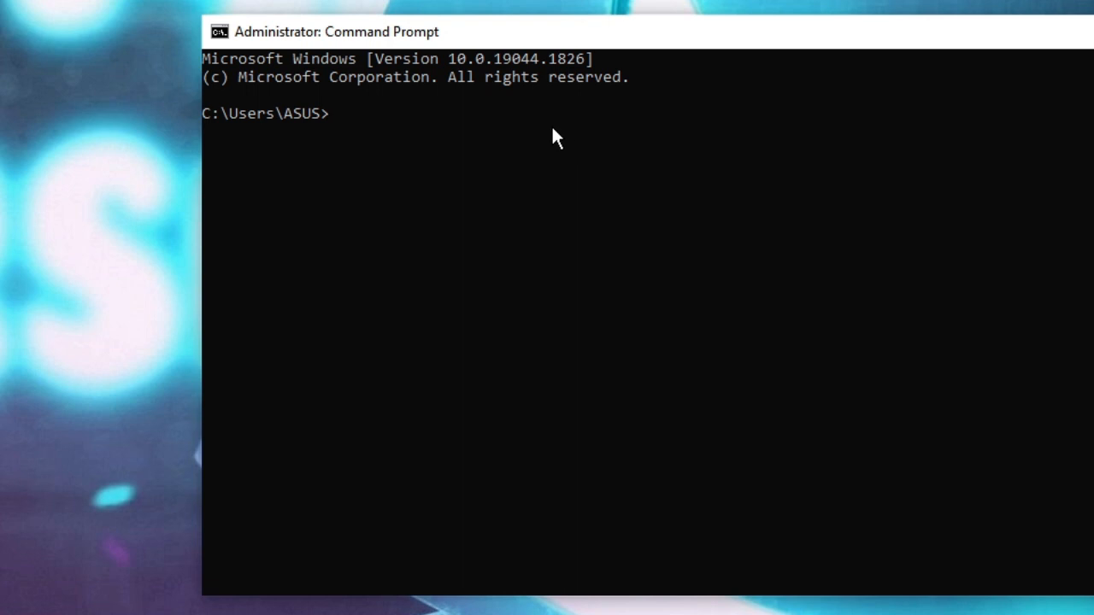
type("sfc")
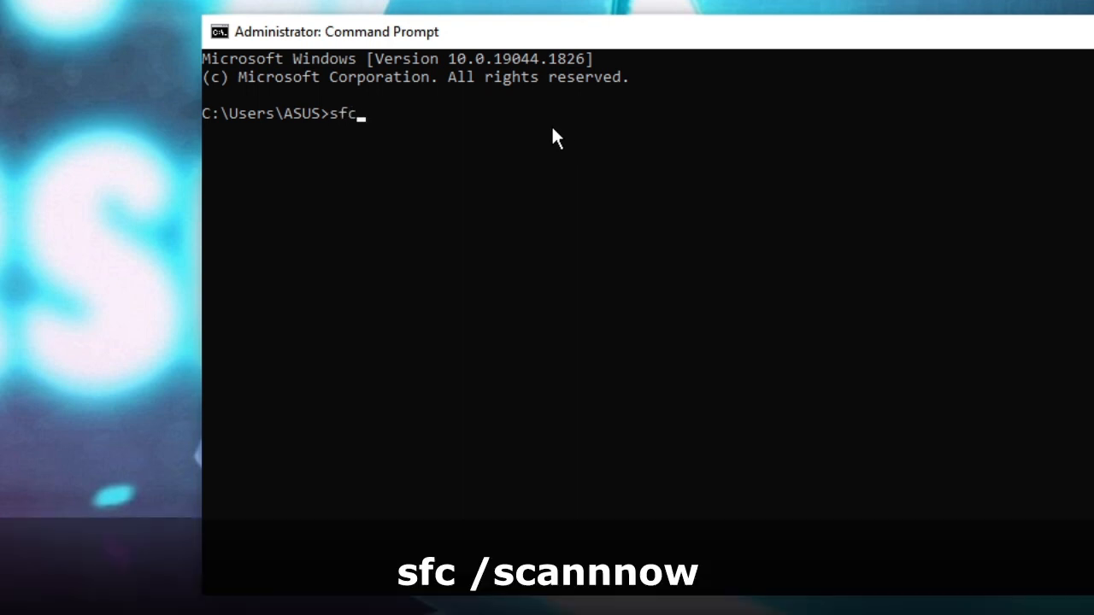
type(" /s")
type("cannow")
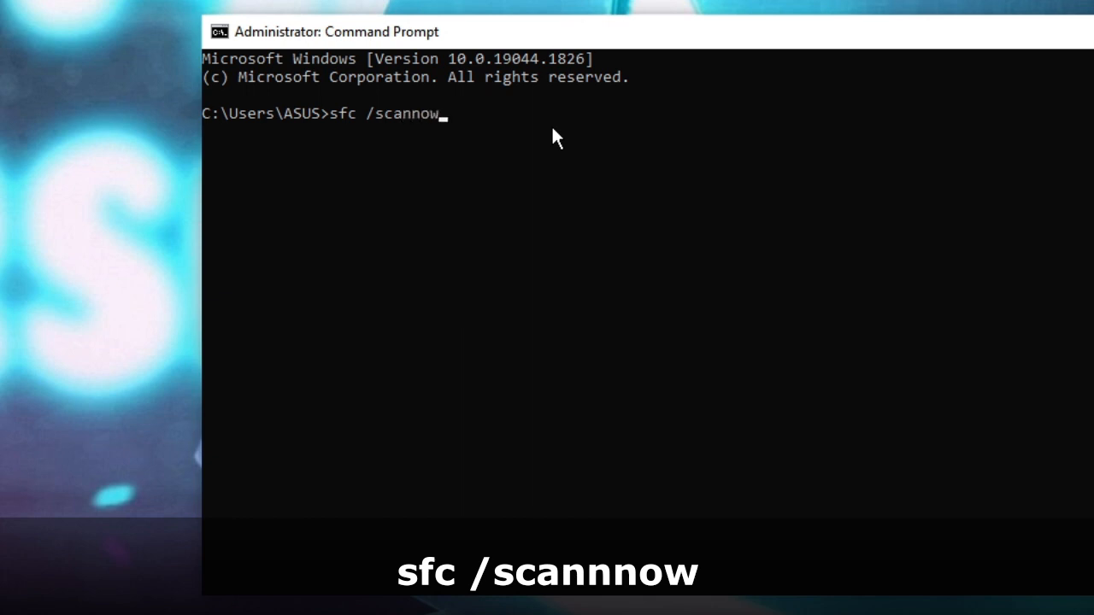
key("Return")
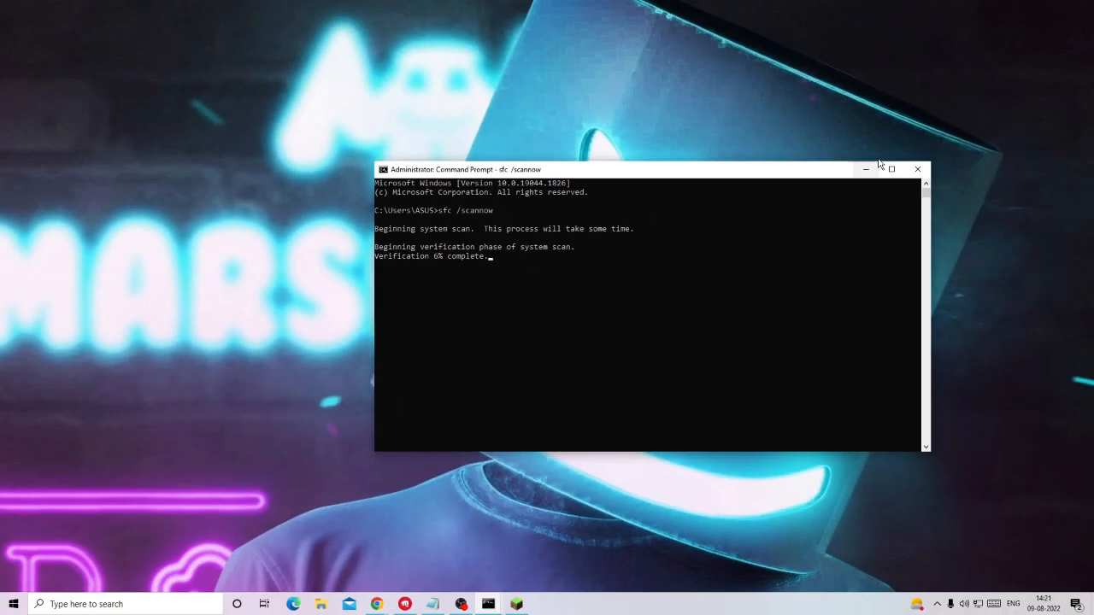
Step: Set the scan console aside and bring up a second administrator Command Prompt
left_click(866, 169)
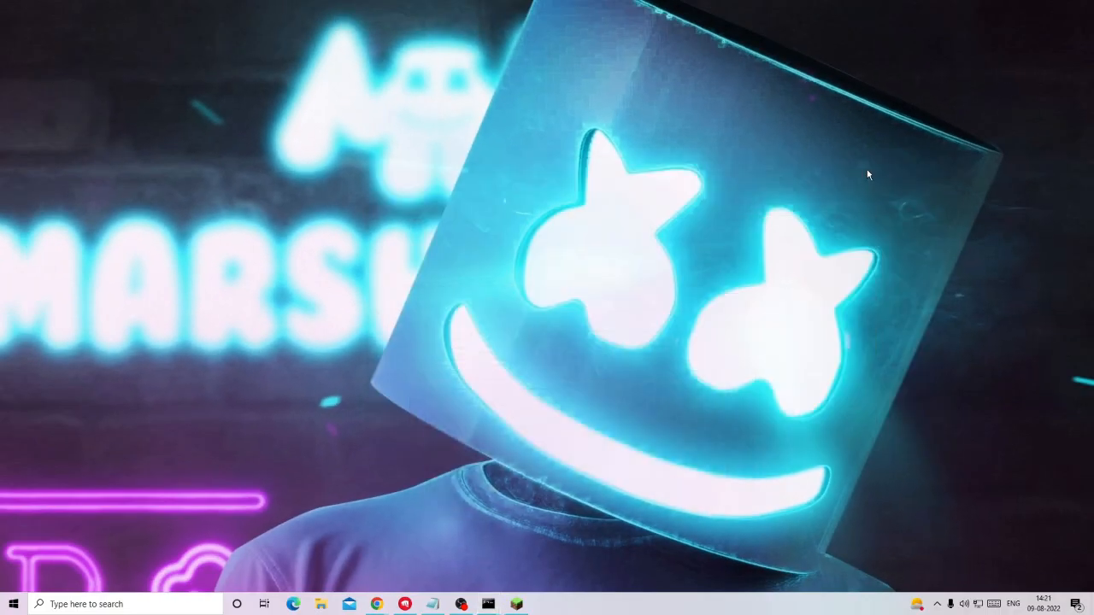
left_click(129, 604)
type("cmd")
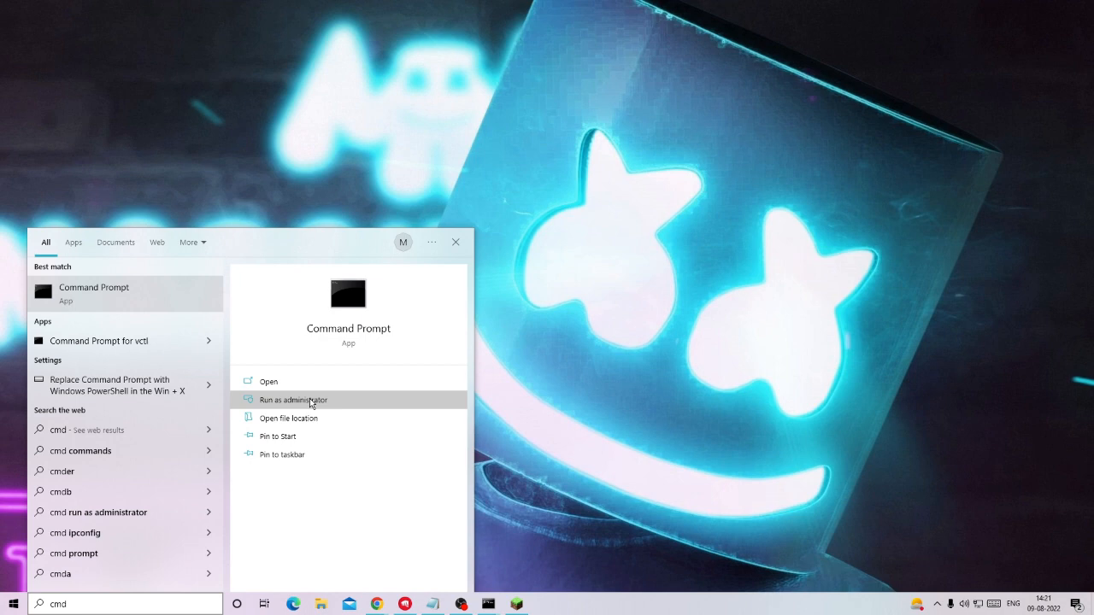
left_click(293, 400)
left_click_drag(416, 97, 700, 188)
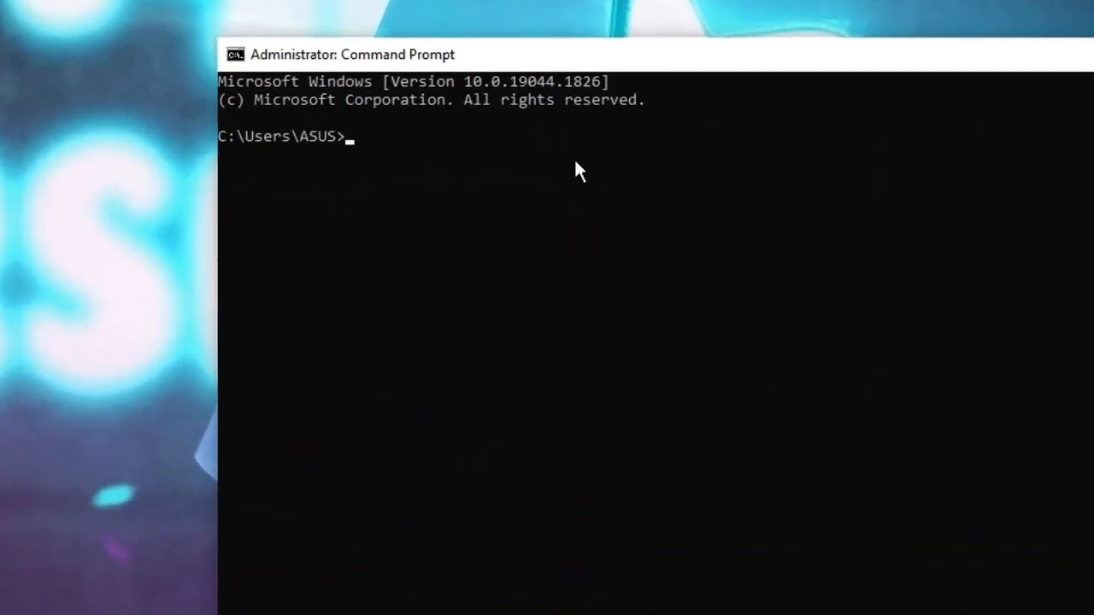
type("i")
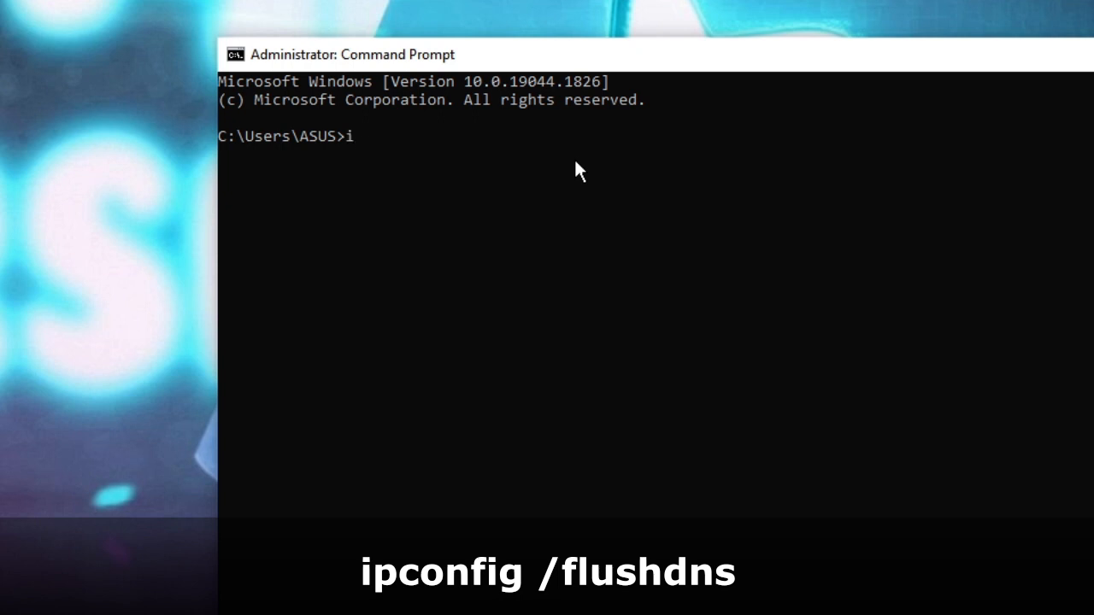
type("pconfig ")
type("/f")
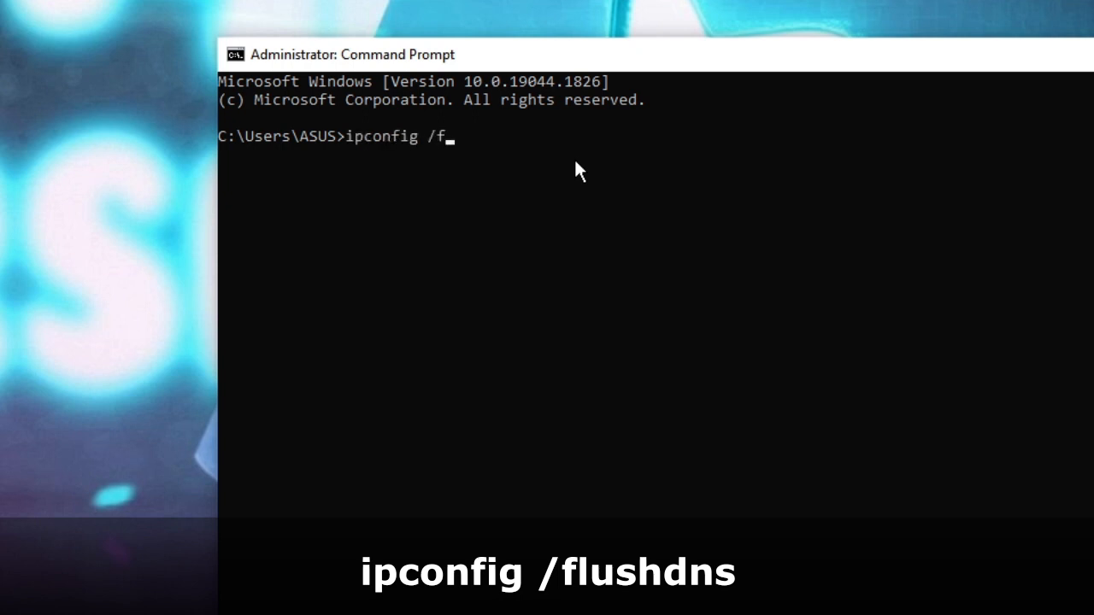
type("lushdns")
Step: Run ipconfig /flushdns, then netsh winsock reset to reset the Winsock catalog
key("Return")
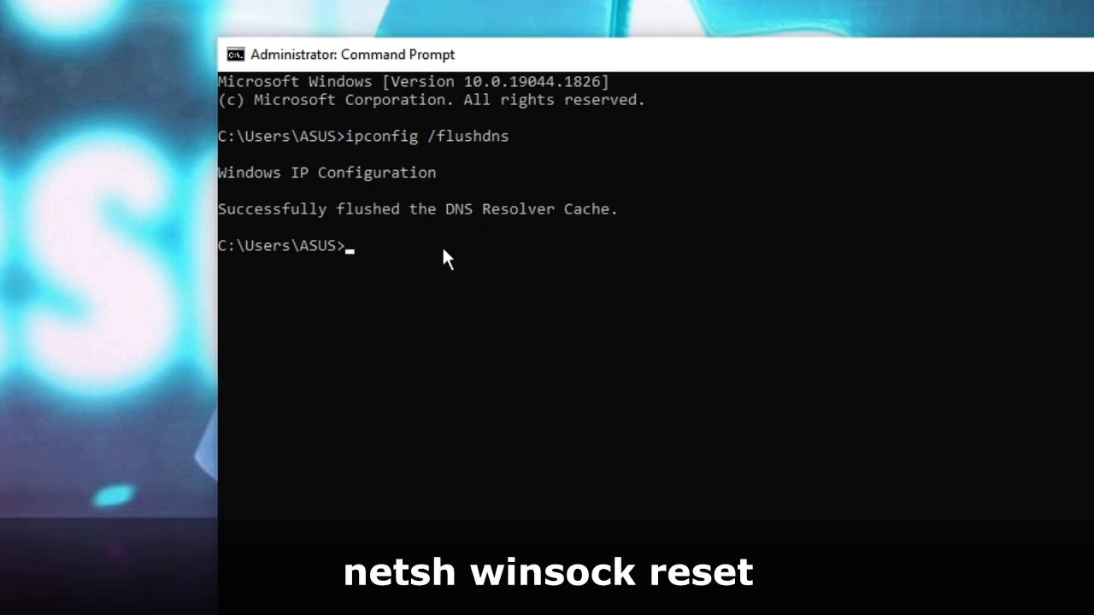
type("net")
type("sh wins")
type("ock rese")
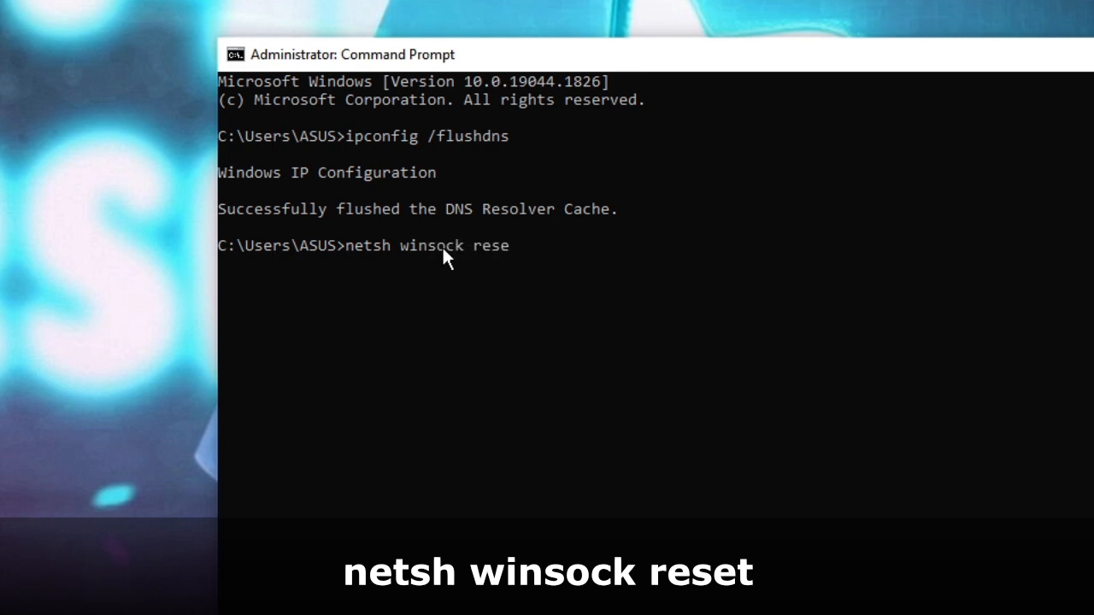
type("tr")
key("BackSpace")
key("Return")
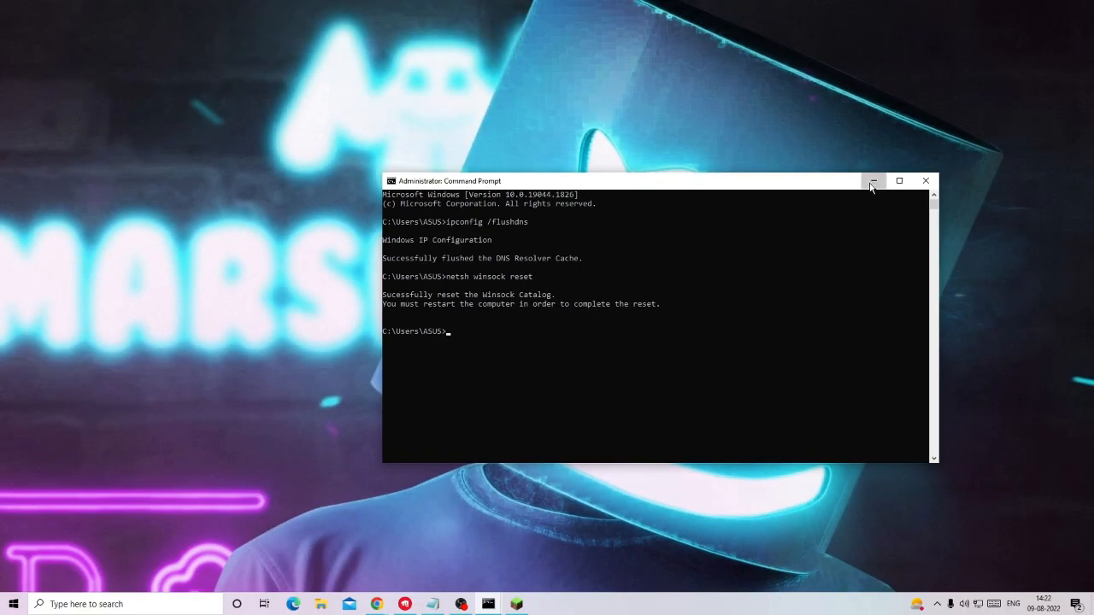
Step: Set the Winsock console aside and return to the console running the sfc scan
left_click(874, 183)
left_click(488, 605)
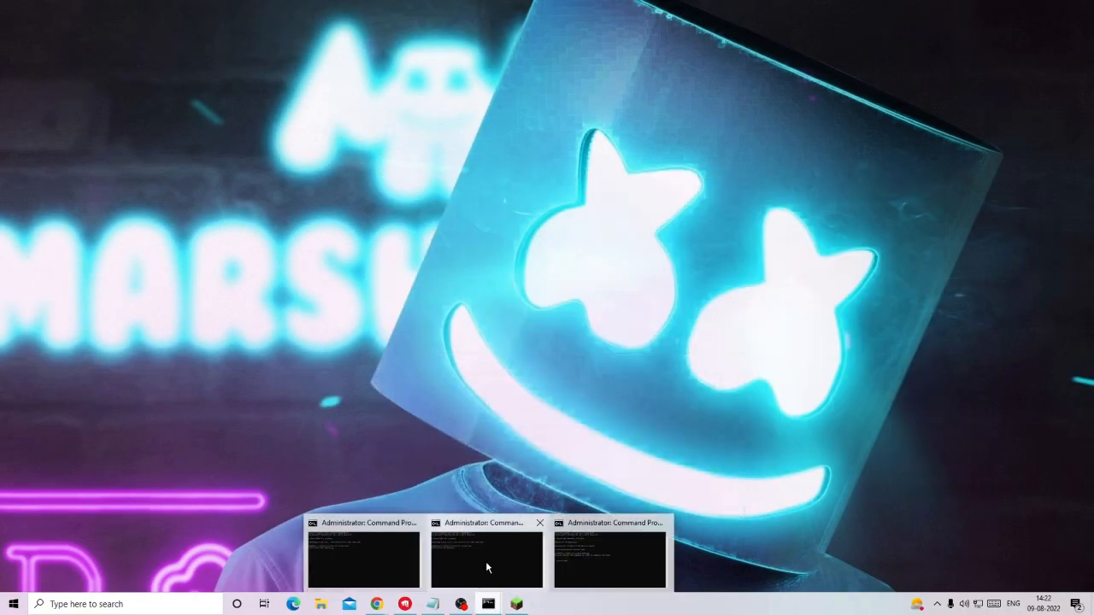
left_click(485, 561)
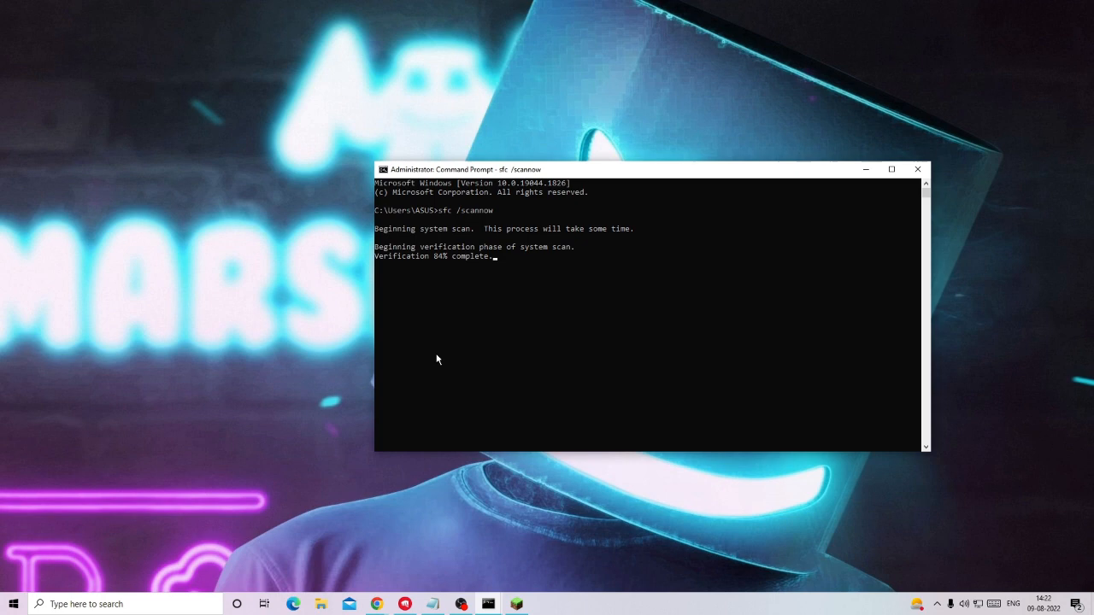
Step: End the Minecraft Launcher process from Task Manager launched via the taskbar
right_click(578, 605)
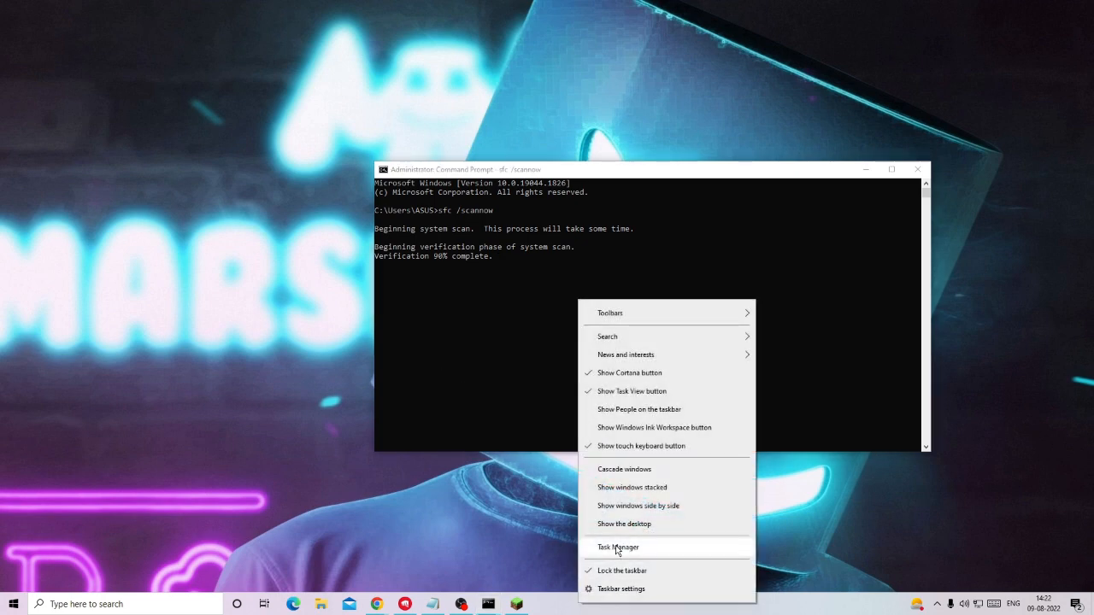
left_click(617, 548)
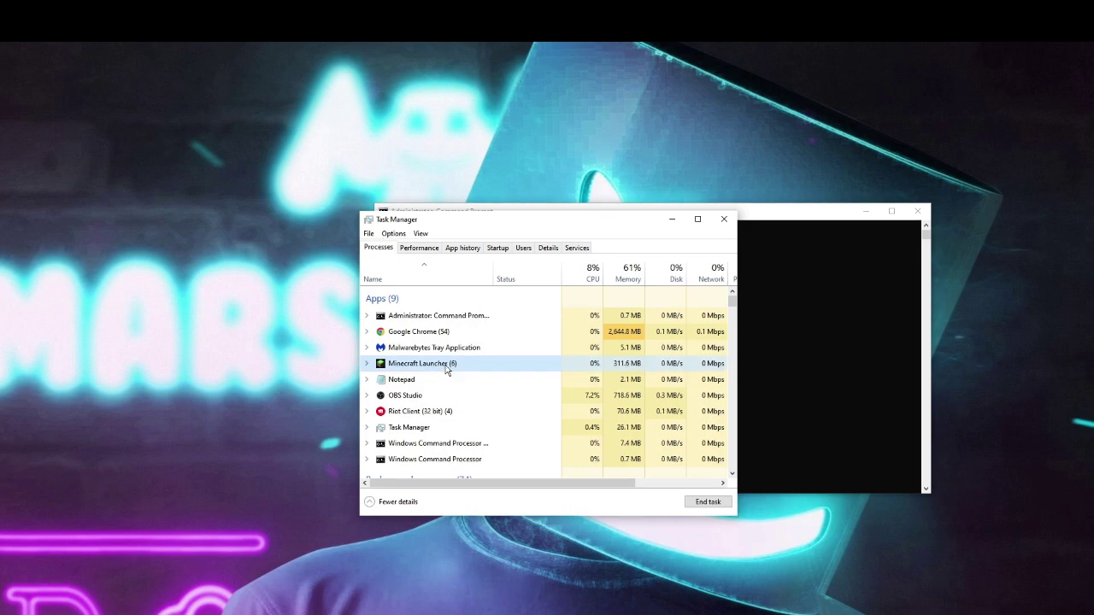
left_click(467, 370)
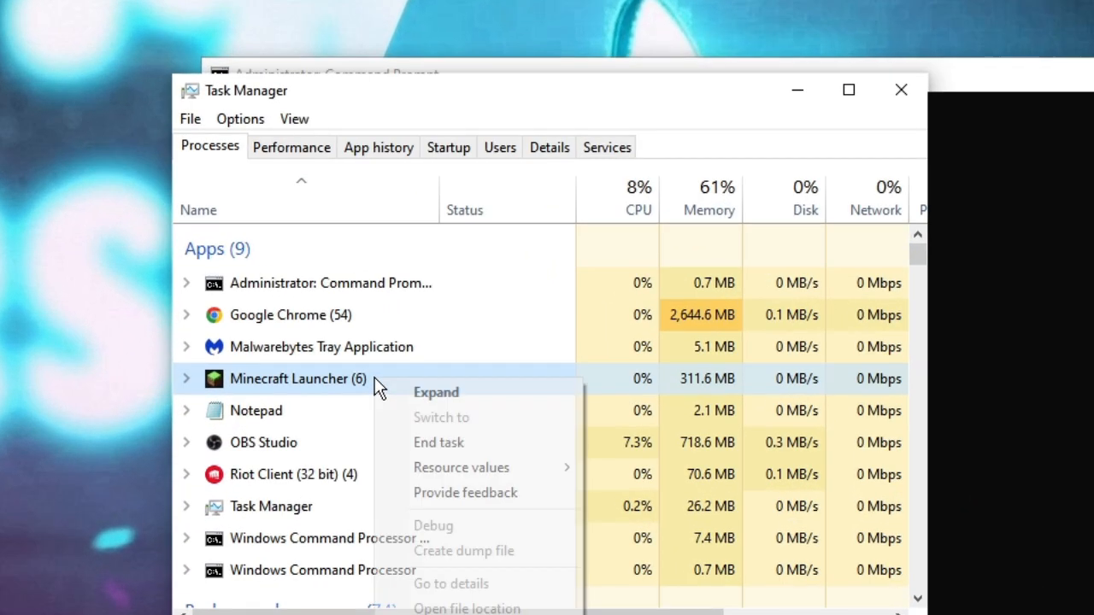
left_click(438, 442)
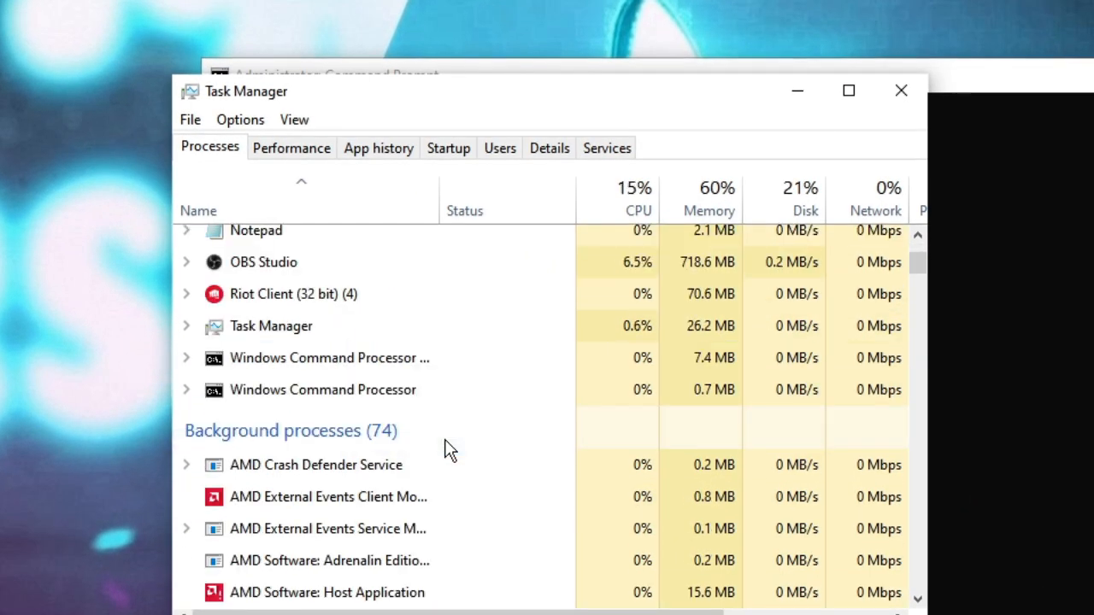
Step: Close Task Manager and highlight the 'did not find any integrity violations' line in the sfc output
left_click(902, 91)
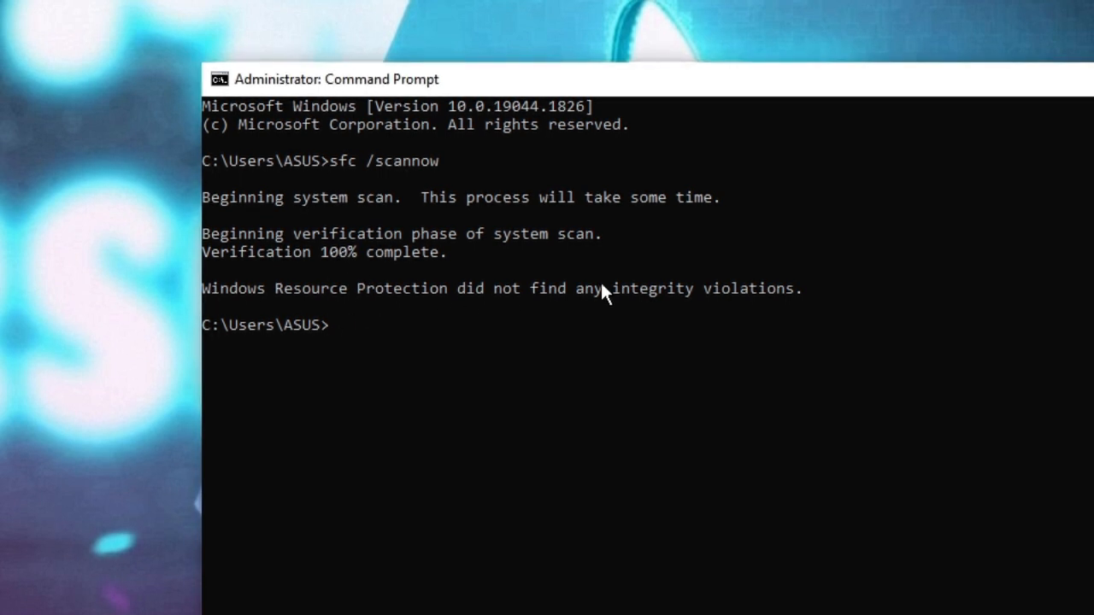
left_click_drag(802, 290, 201, 294)
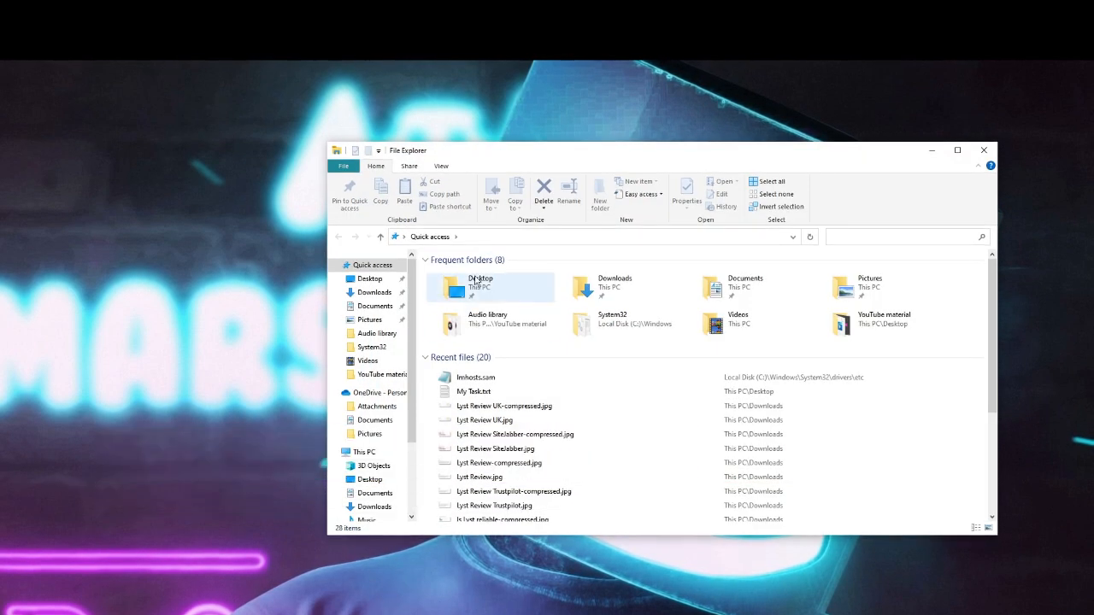
Step: Go to This PC and into the Windows folder on Local Disk (C:)
left_click_drag(566, 152, 532, 103)
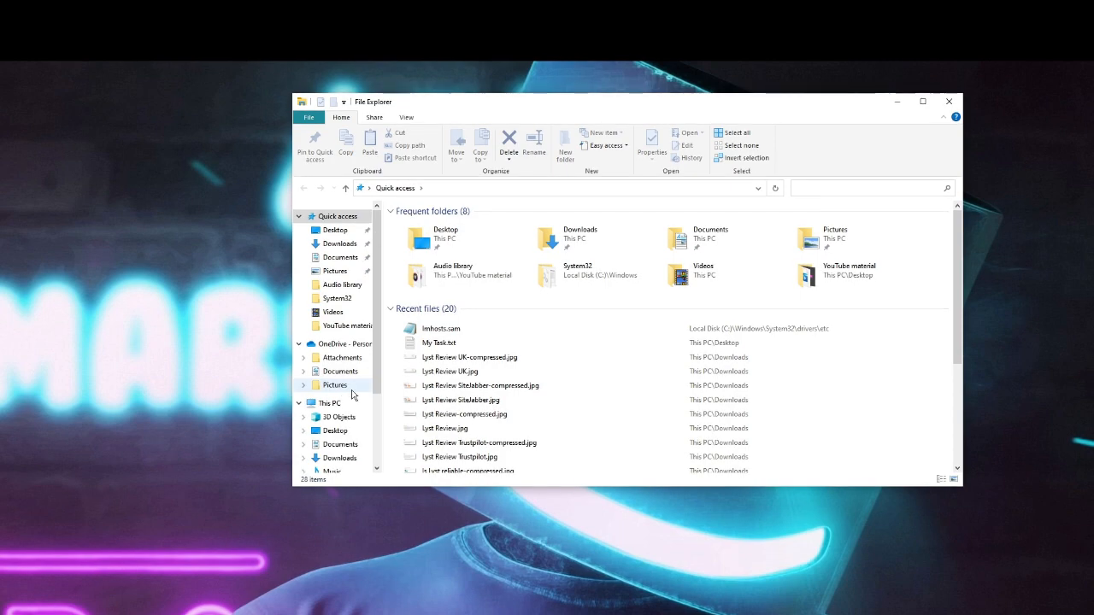
left_click(330, 402)
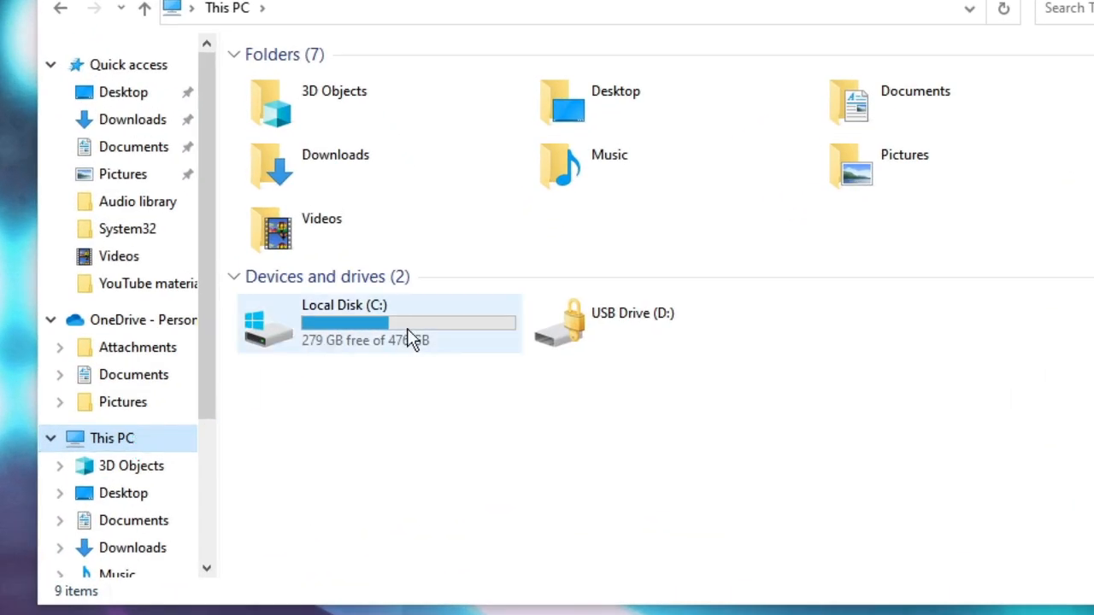
double_click(383, 326)
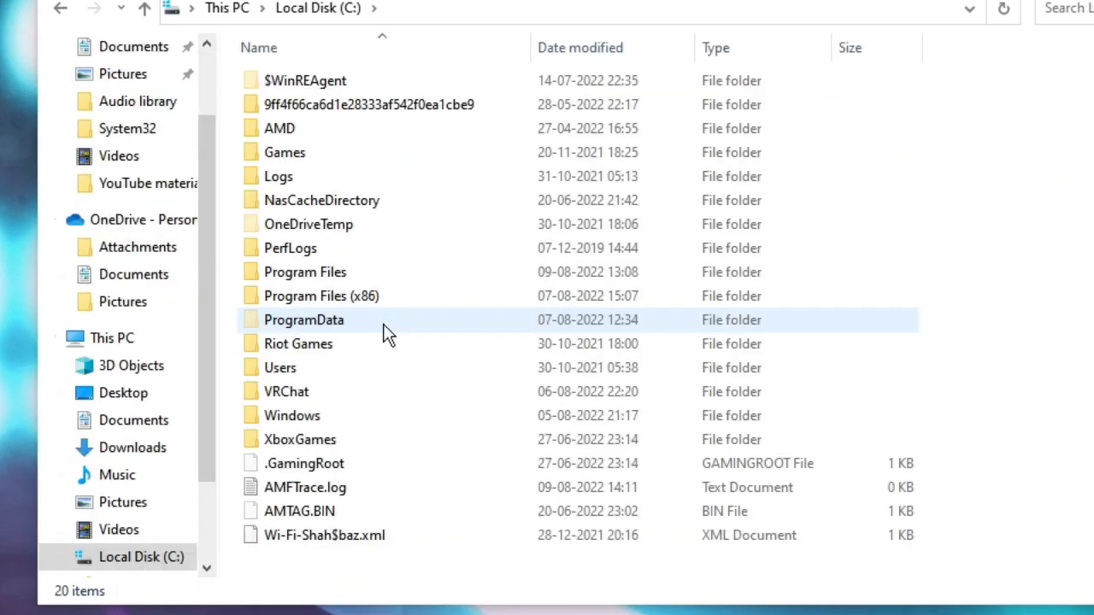
double_click(322, 423)
Step: Continue into System32, then drivers, then the etc folder
left_click(282, 346)
scroll(320, 361, "down", 2)
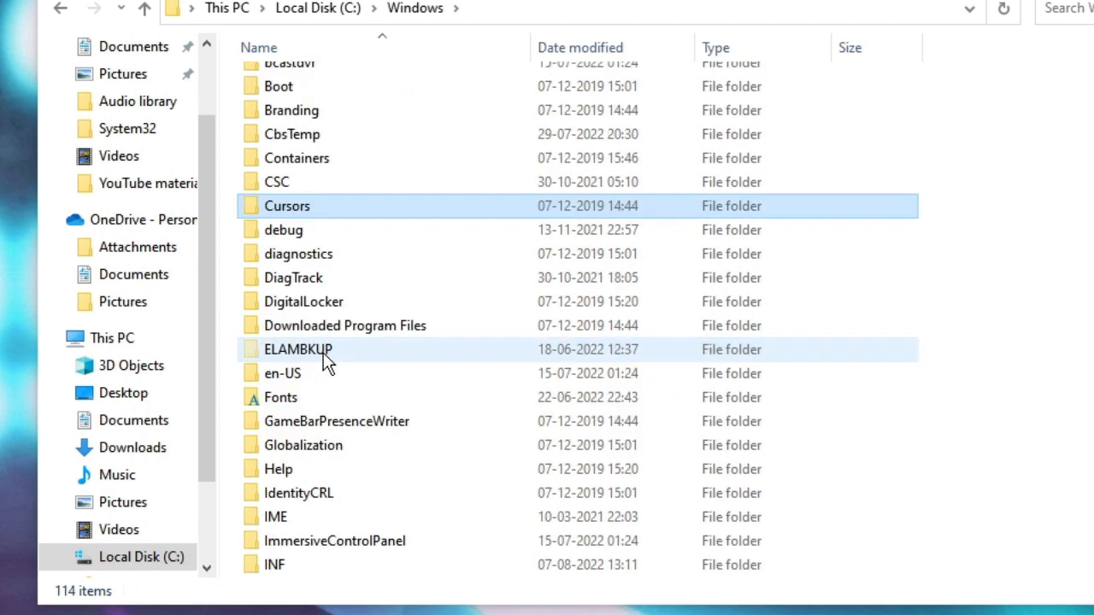
scroll(320, 361, "down", 4)
scroll(320, 361, "down", 4)
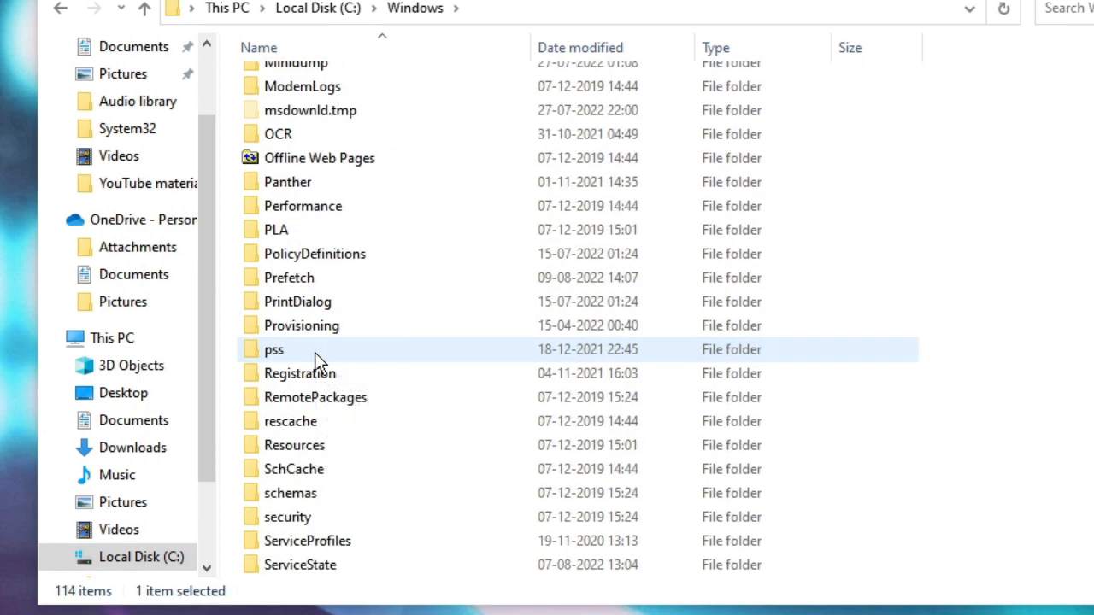
scroll(320, 361, "down", 3)
scroll(321, 360, "down", 3)
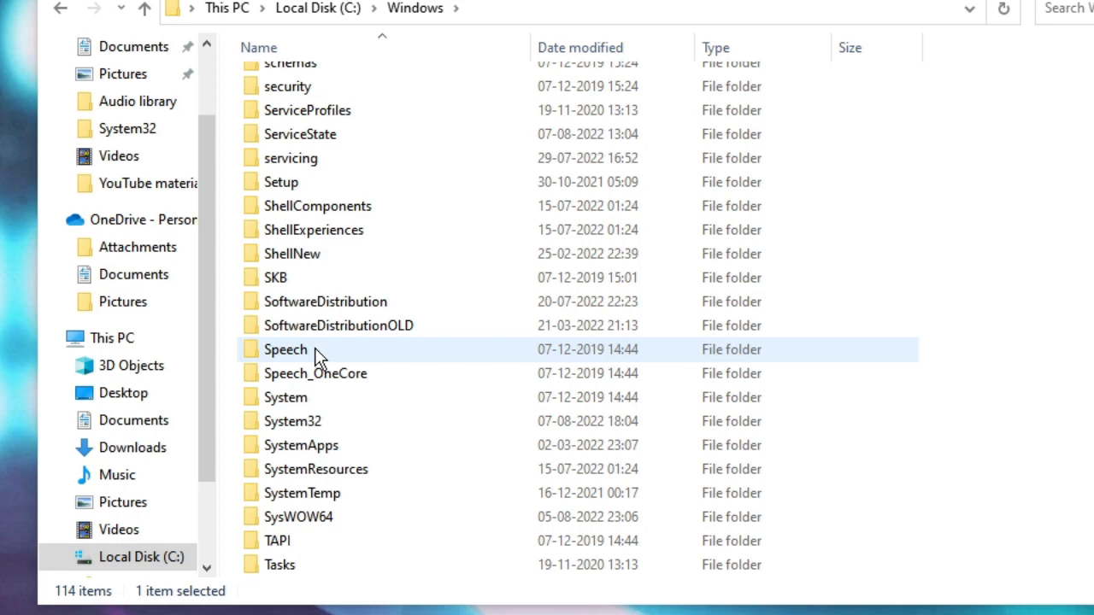
scroll(320, 361, "down", 3)
left_click(282, 351)
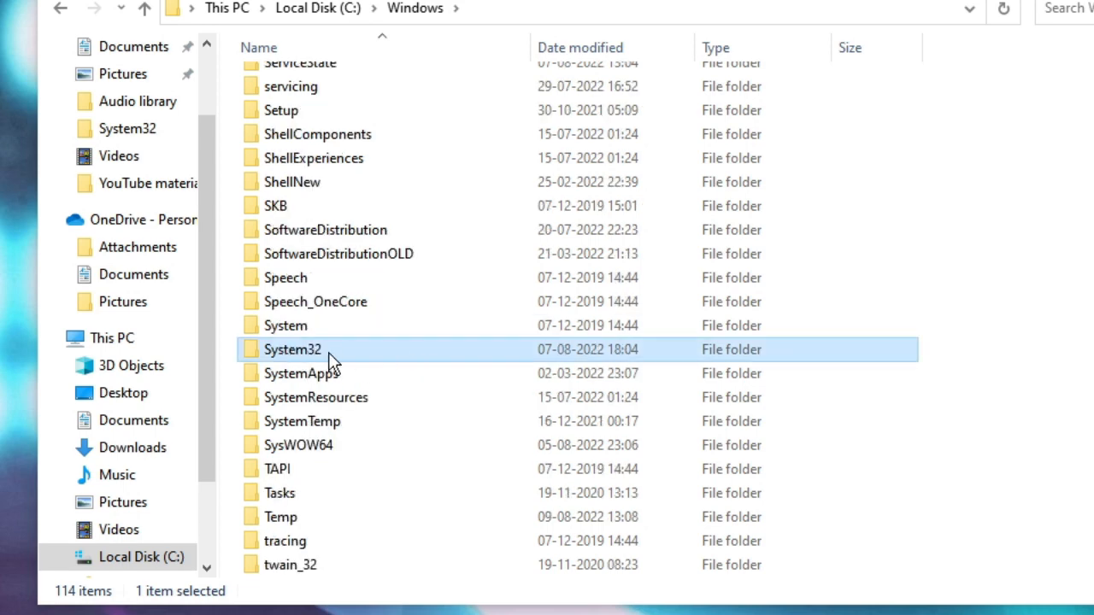
double_click(292, 349)
left_click(292, 344)
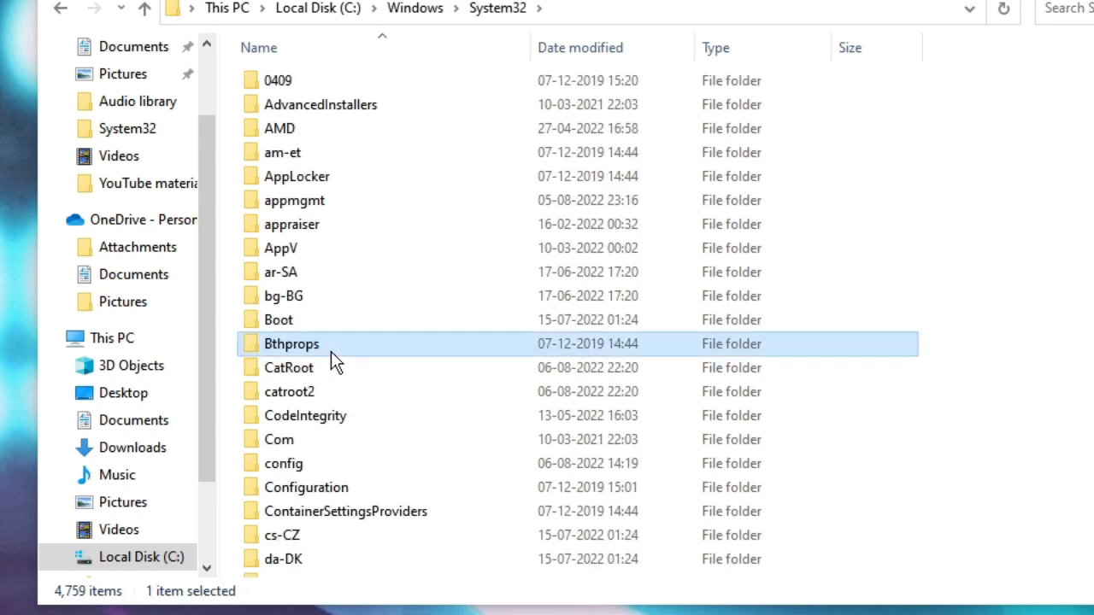
type("d")
scroll(330, 351, "down", 3)
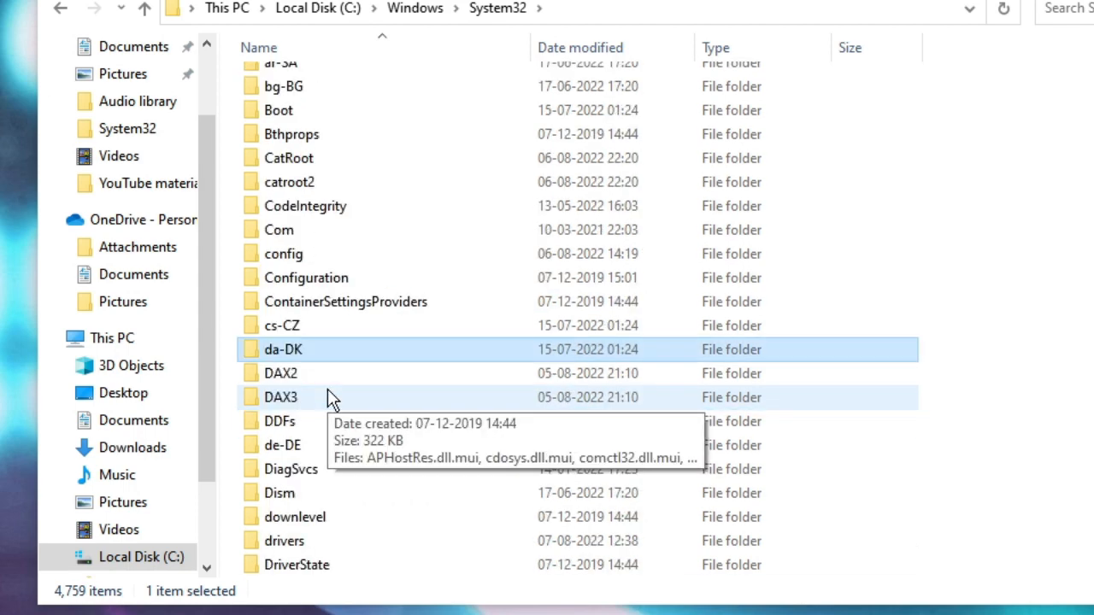
scroll(321, 406, "down", 1)
left_click(289, 470)
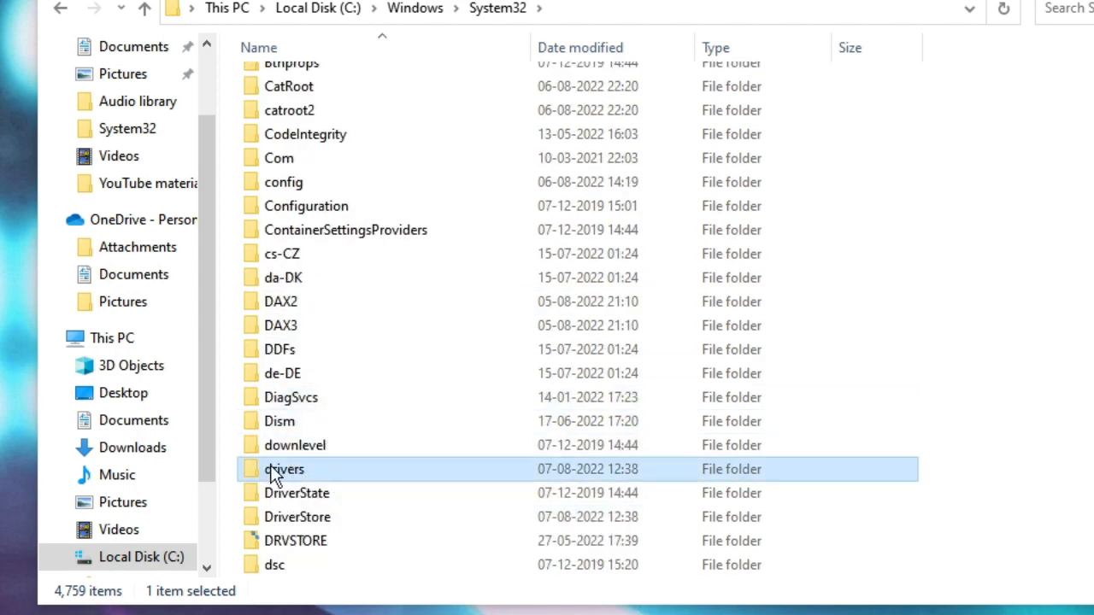
double_click(304, 472)
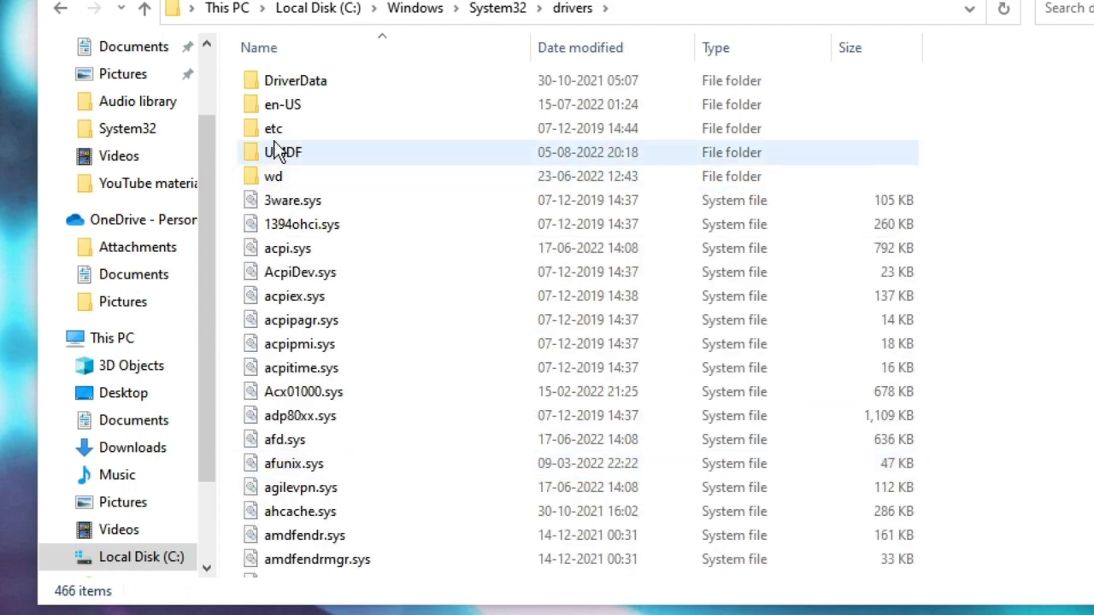
left_click(305, 136)
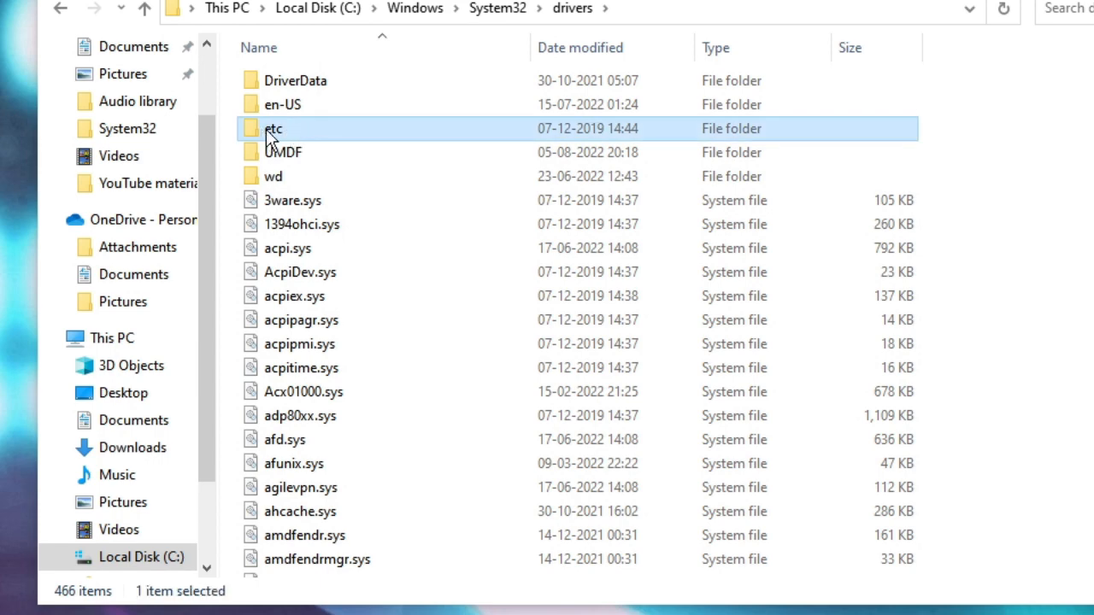
double_click(291, 136)
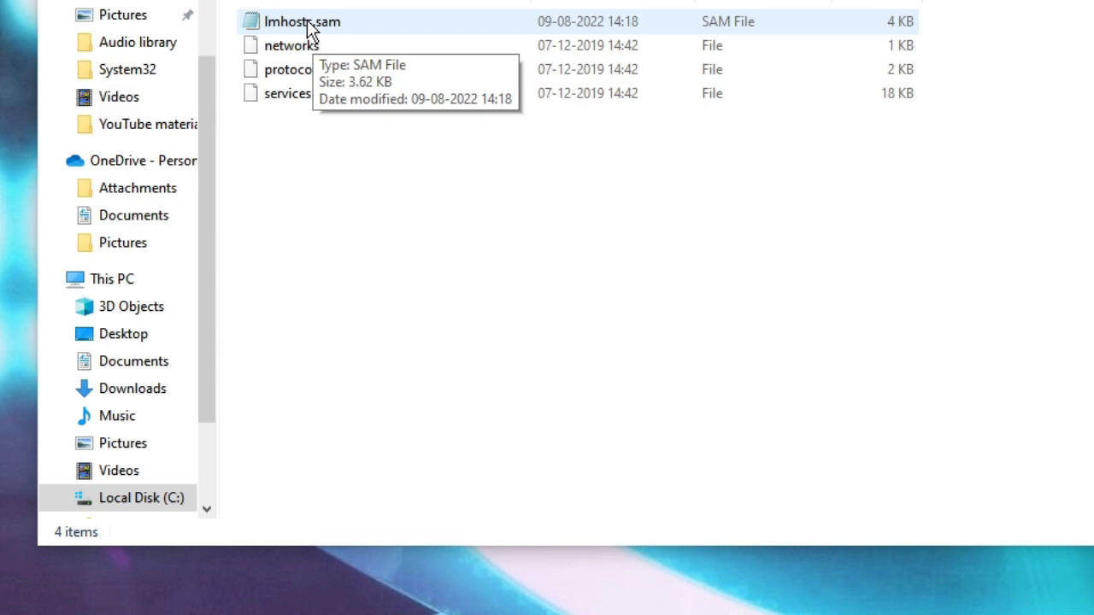
double_click(302, 21)
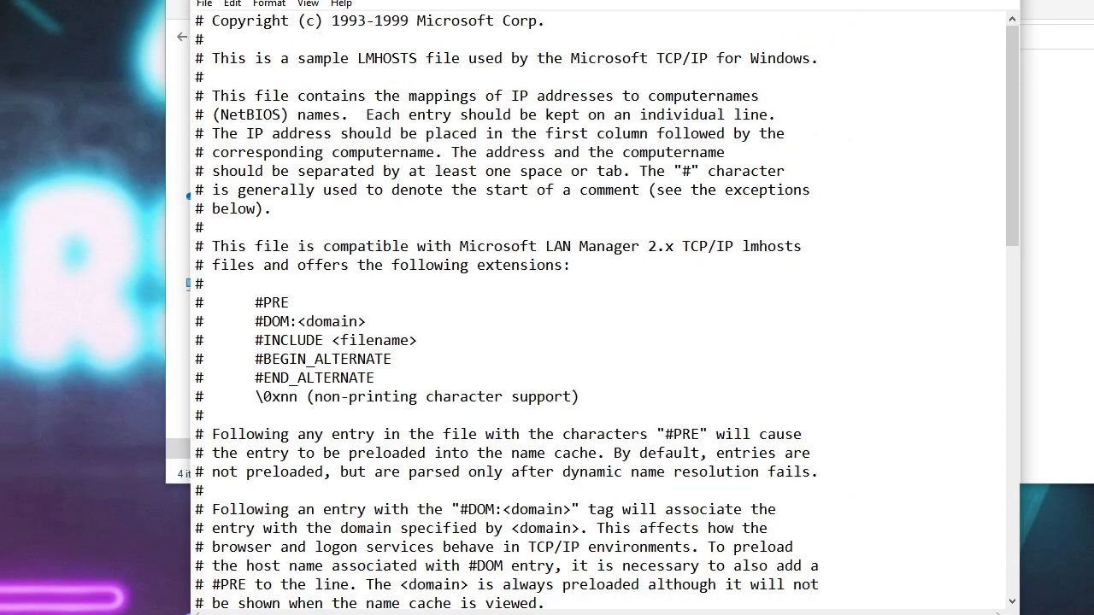
scroll(425, 456, "down", 2)
scroll(425, 455, "down", 3)
scroll(465, 491, "down", 5)
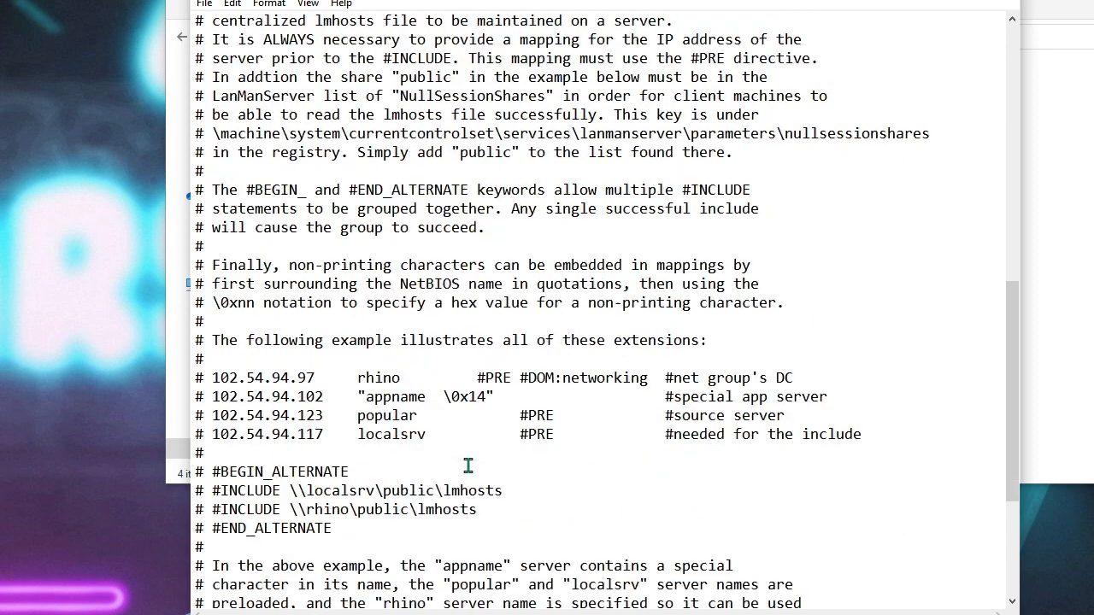
scroll(465, 490, "down", 3)
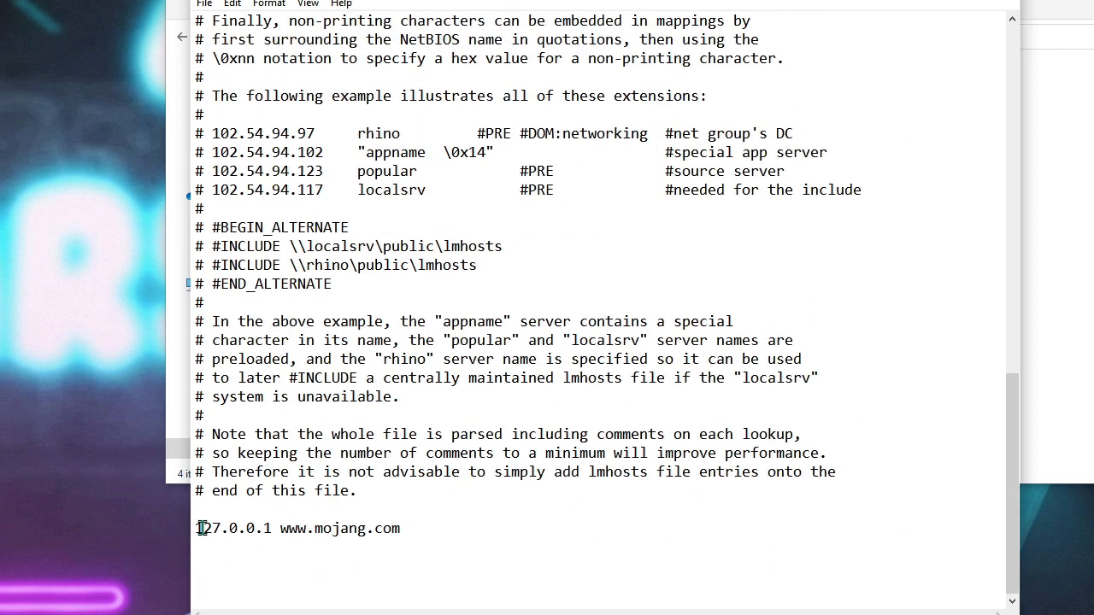
mouse_move(198, 528)
left_mouse_down()
mouse_move(386, 529)
mouse_move(208, 529)
left_mouse_up()
left_click(307, 545)
left_click(407, 530)
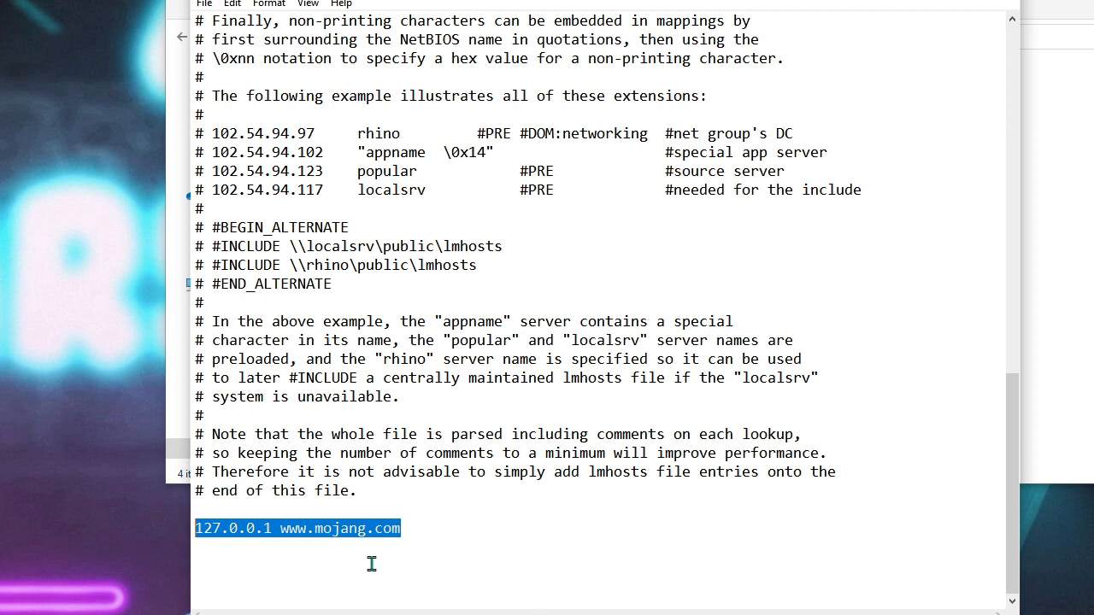
key("Delete")
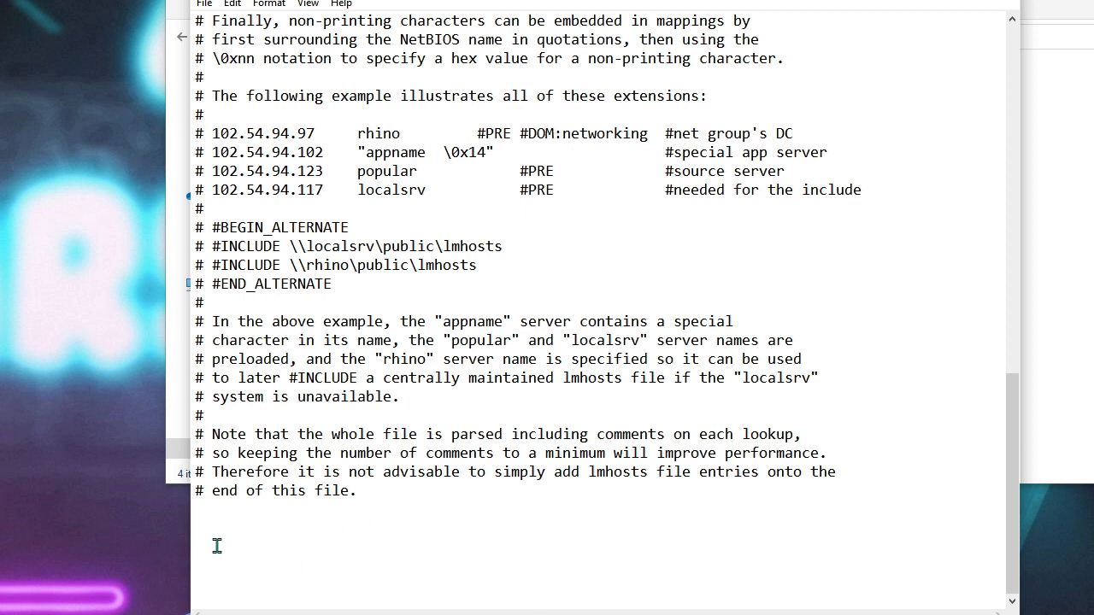
key("alt+F4")
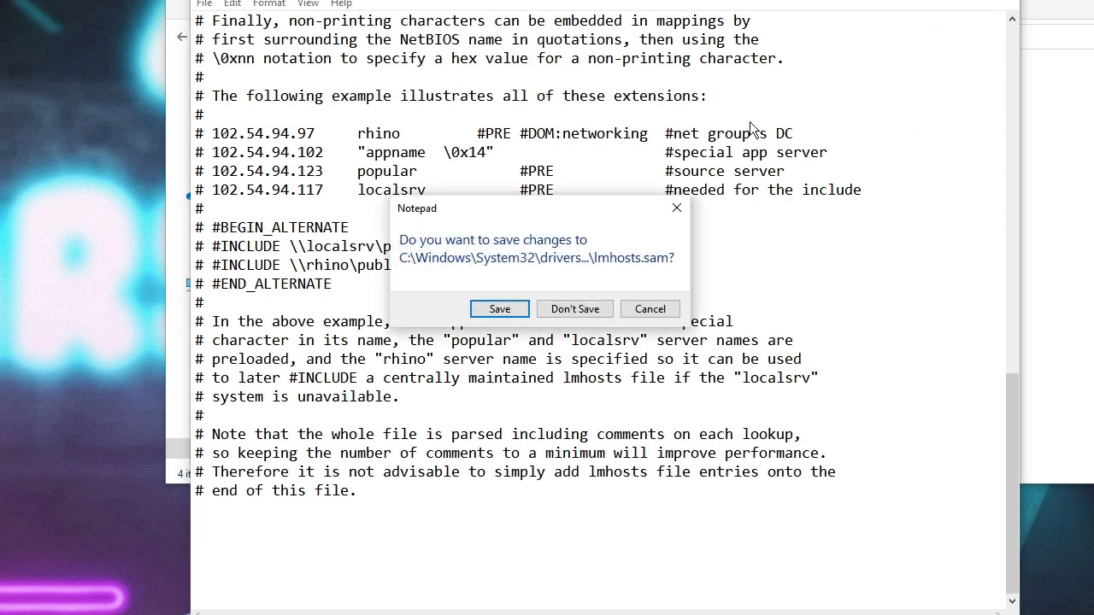
Step: Save lmhosts.sam, close File Explorer, and filter Apps & features by 'mine'
left_click(509, 313)
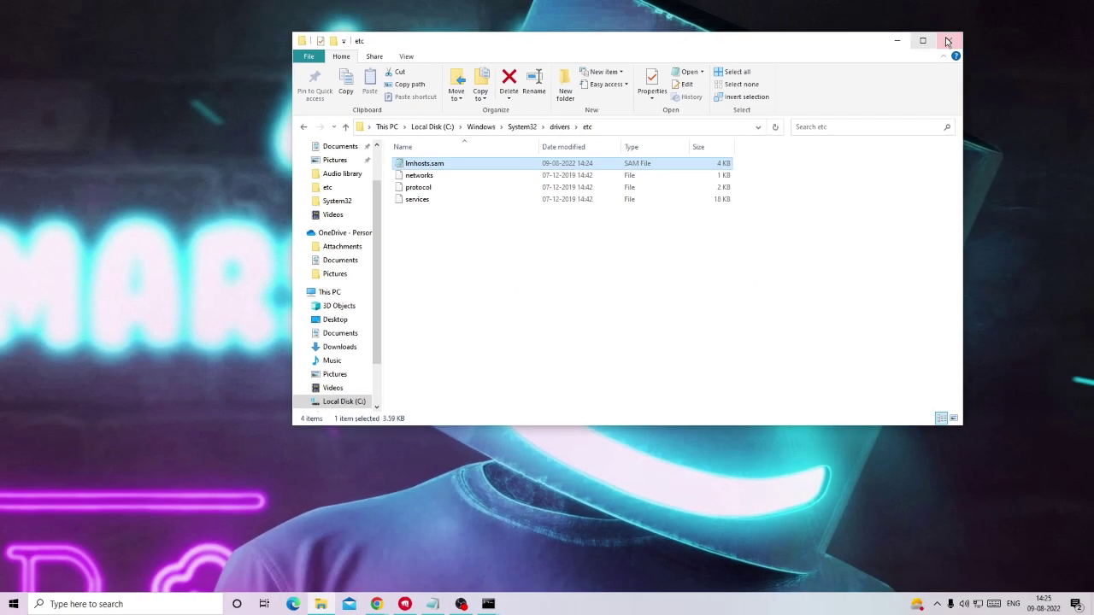
left_click(949, 41)
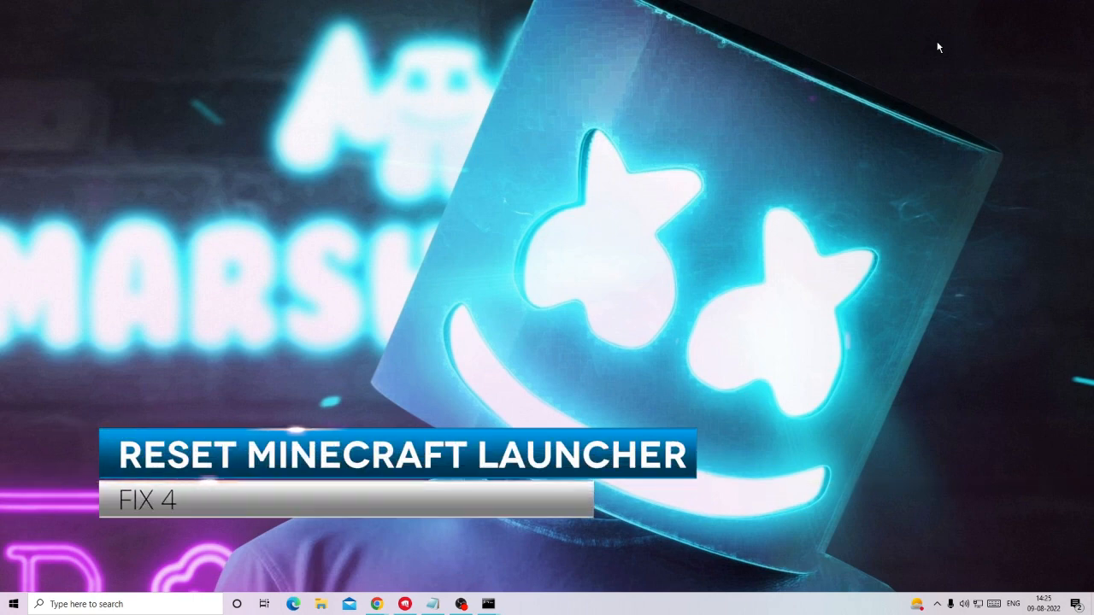
left_click(145, 605)
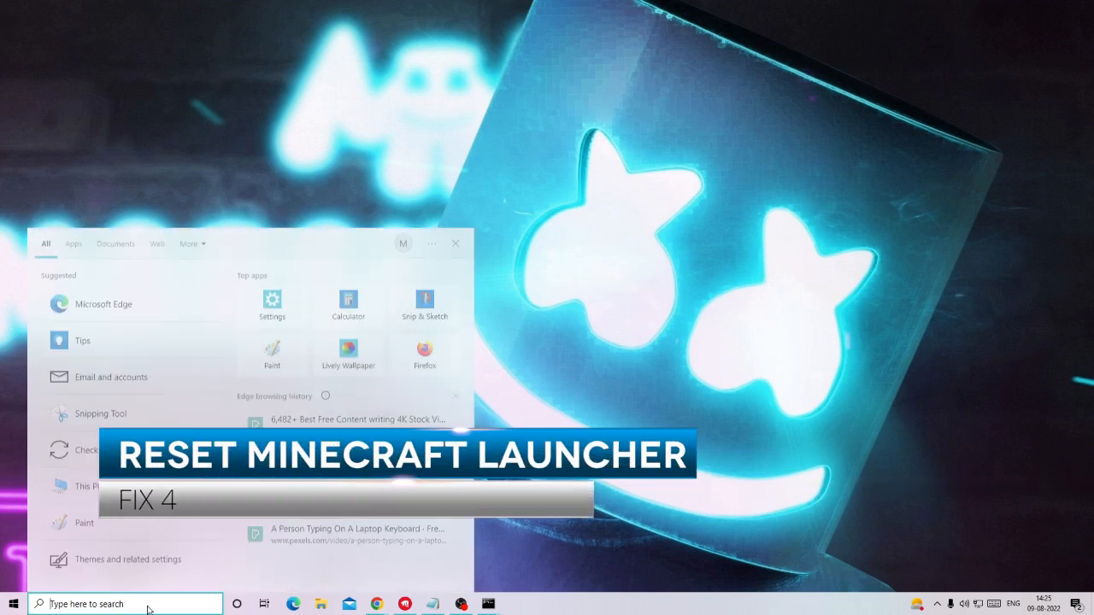
type("apps")
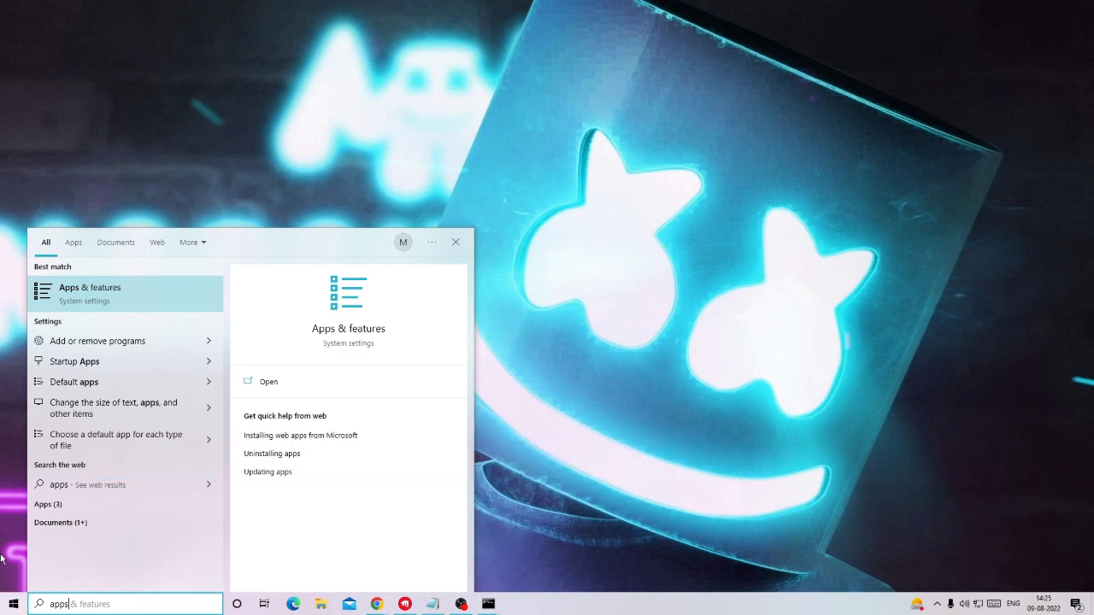
left_click(160, 293)
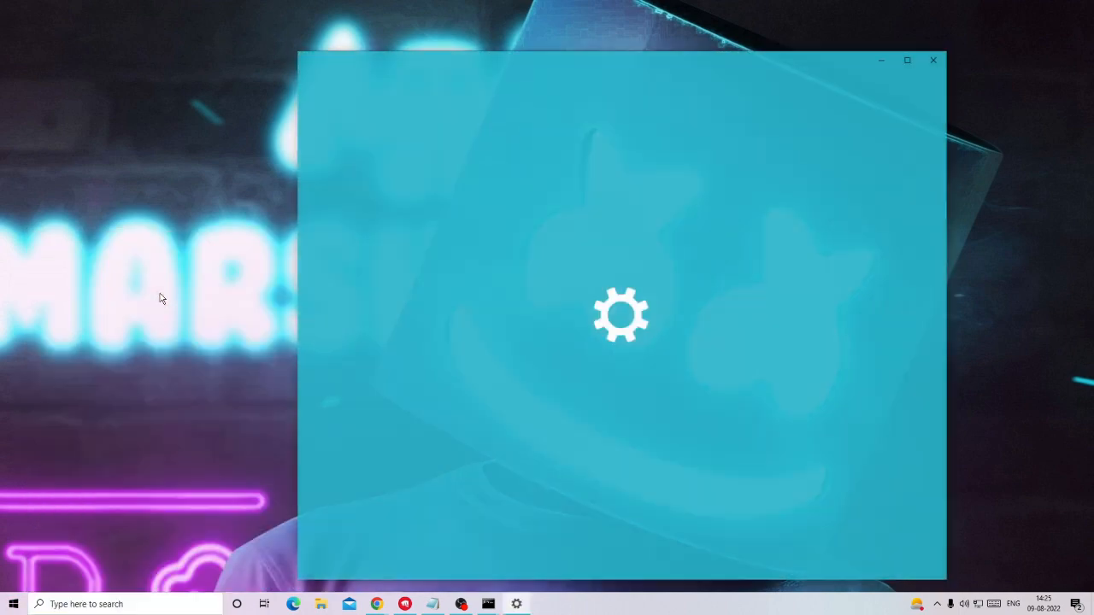
left_click(523, 305)
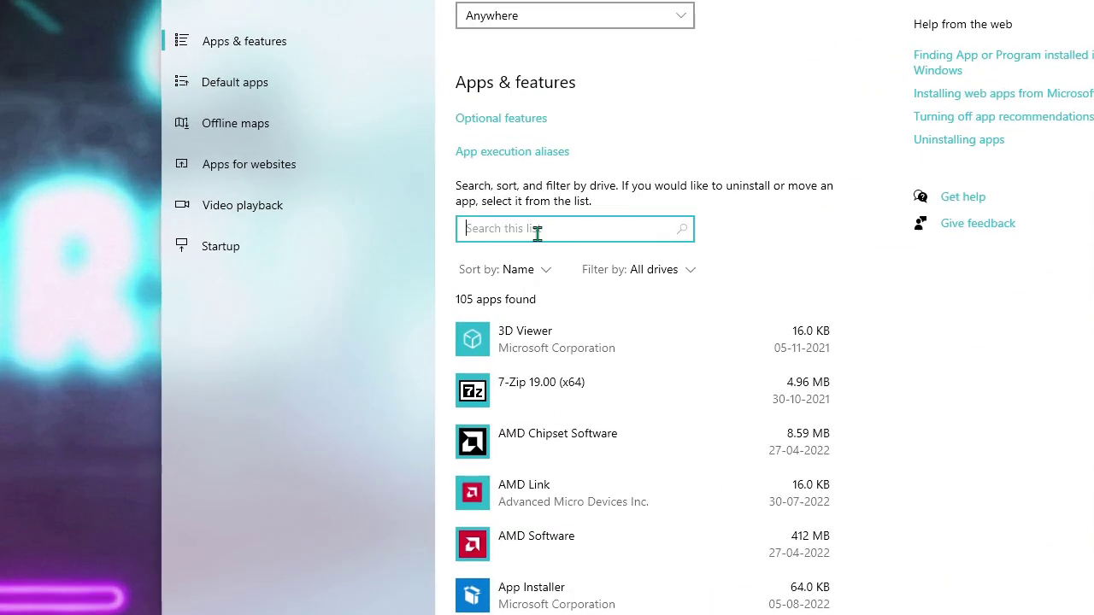
type("mine")
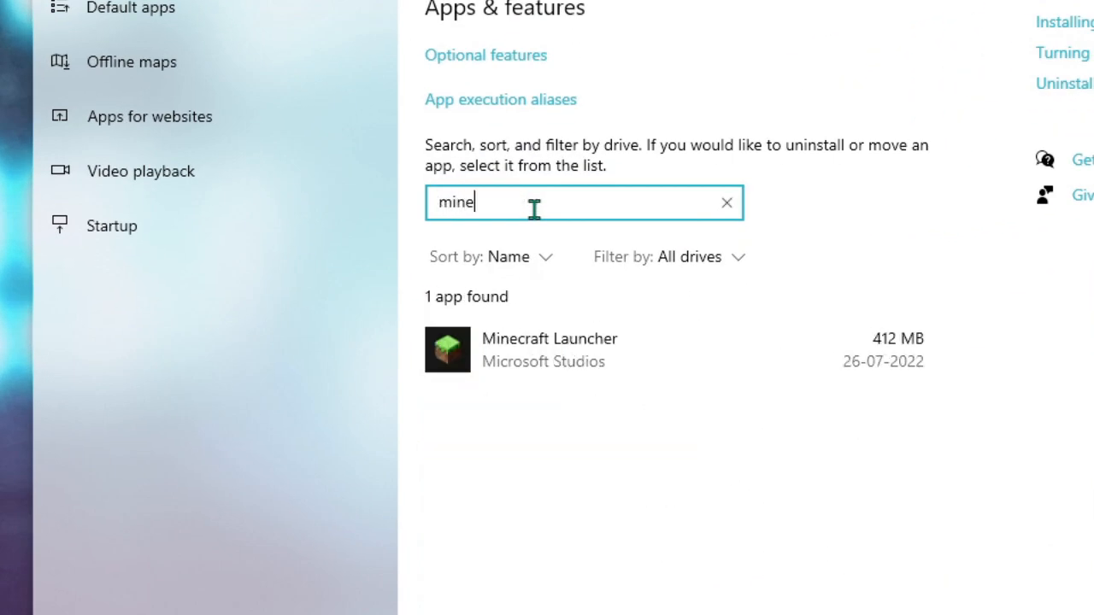
Step: Reset Minecraft Launcher from its Advanced options, confirming deletion of its app data
left_click(557, 356)
left_click(564, 388)
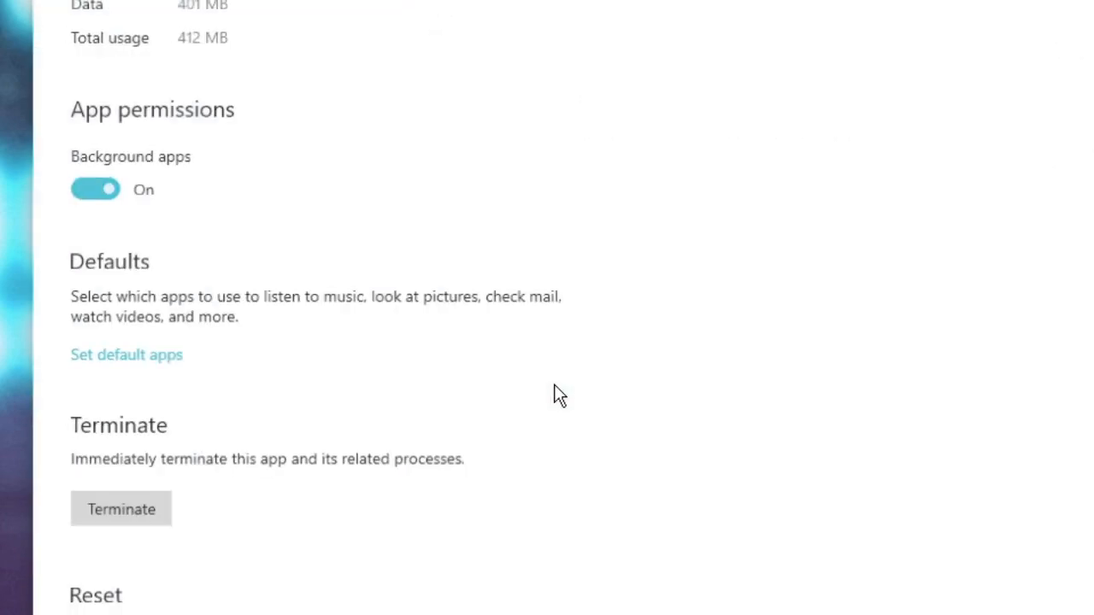
scroll(290, 320, "down", 3)
scroll(265, 325, "down", 3)
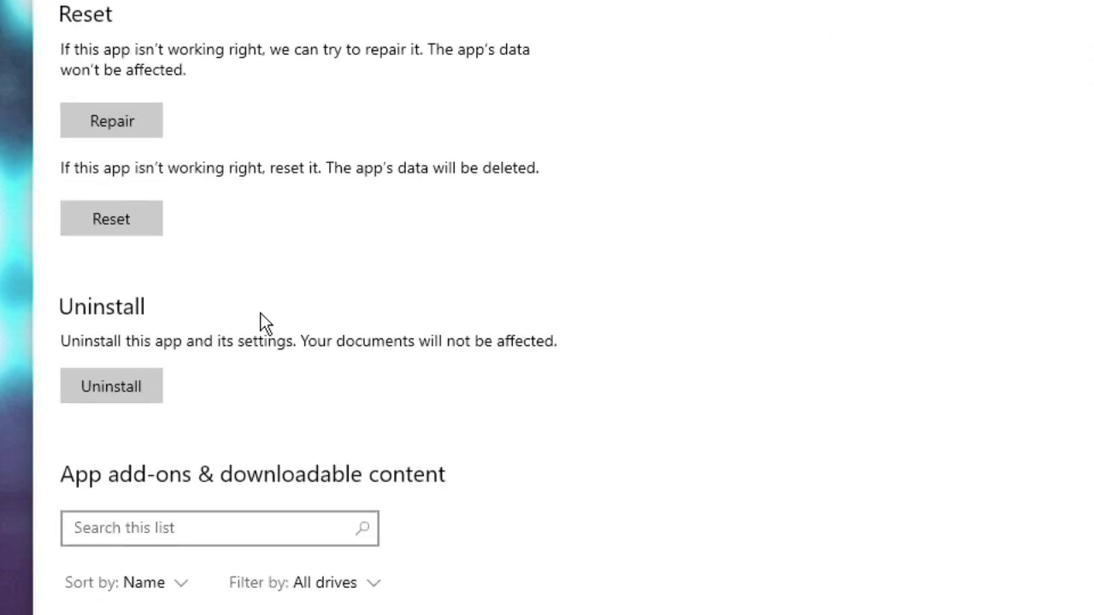
left_click(126, 223)
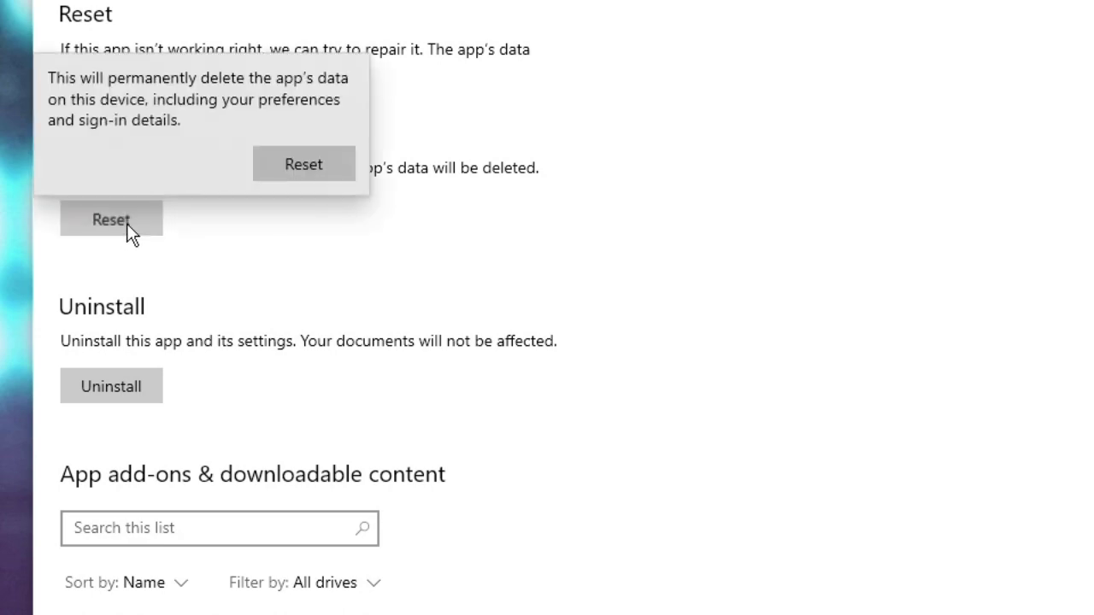
left_click(295, 167)
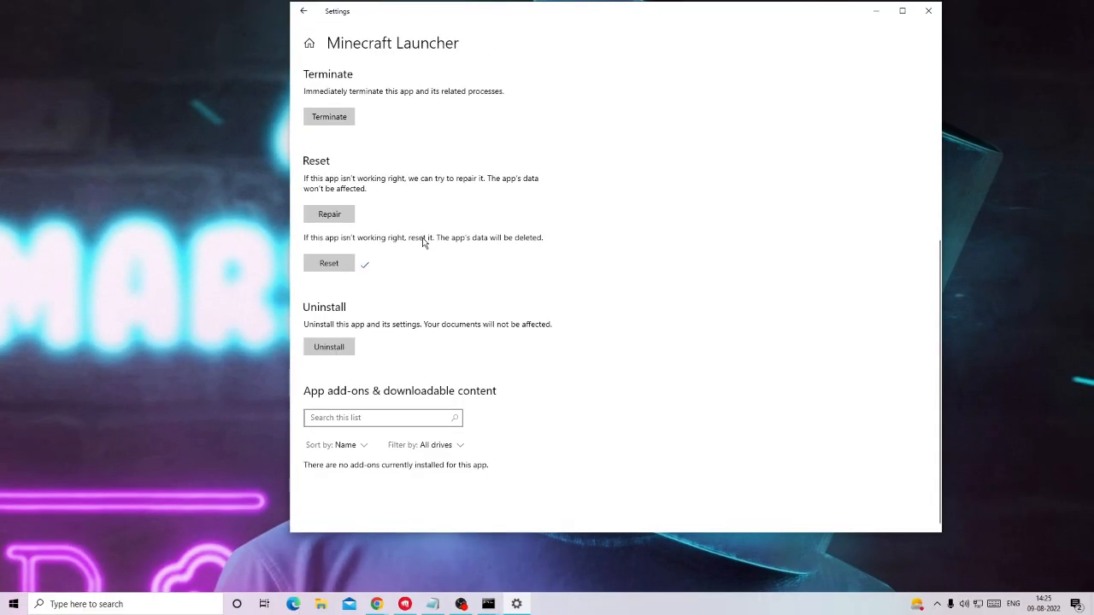